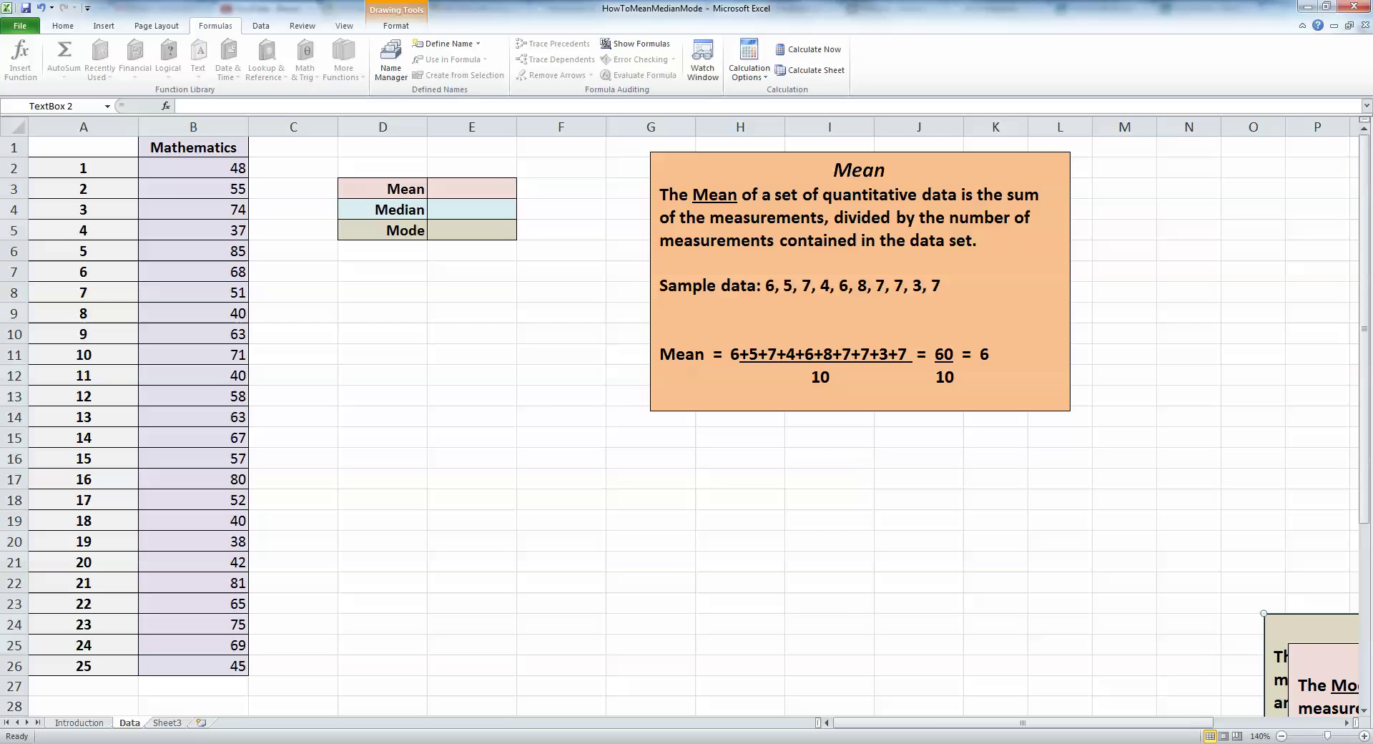
- Examine the Mean text box, highlighting its sample data, the summed numerator and the divisor of the worked example
drag(946, 285, 765, 285)
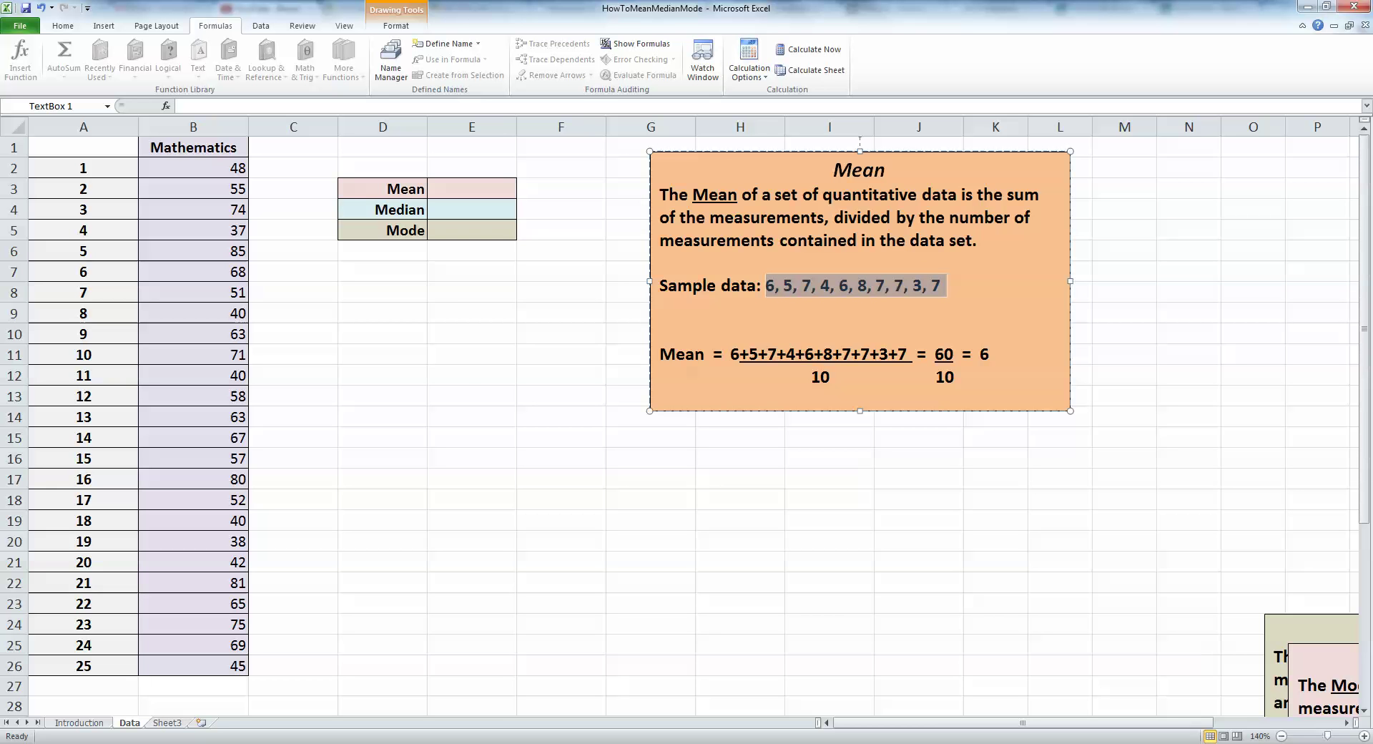
click(942, 286)
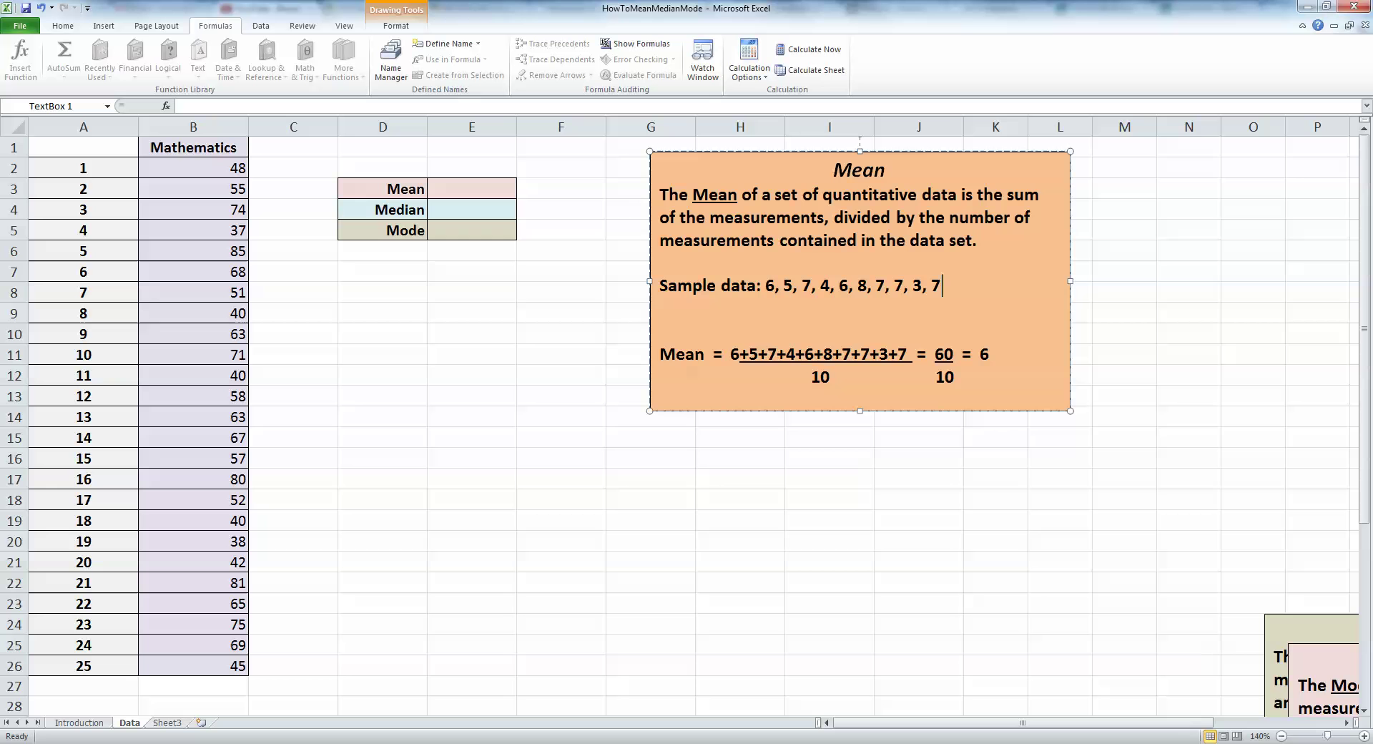
drag(714, 354, 918, 354)
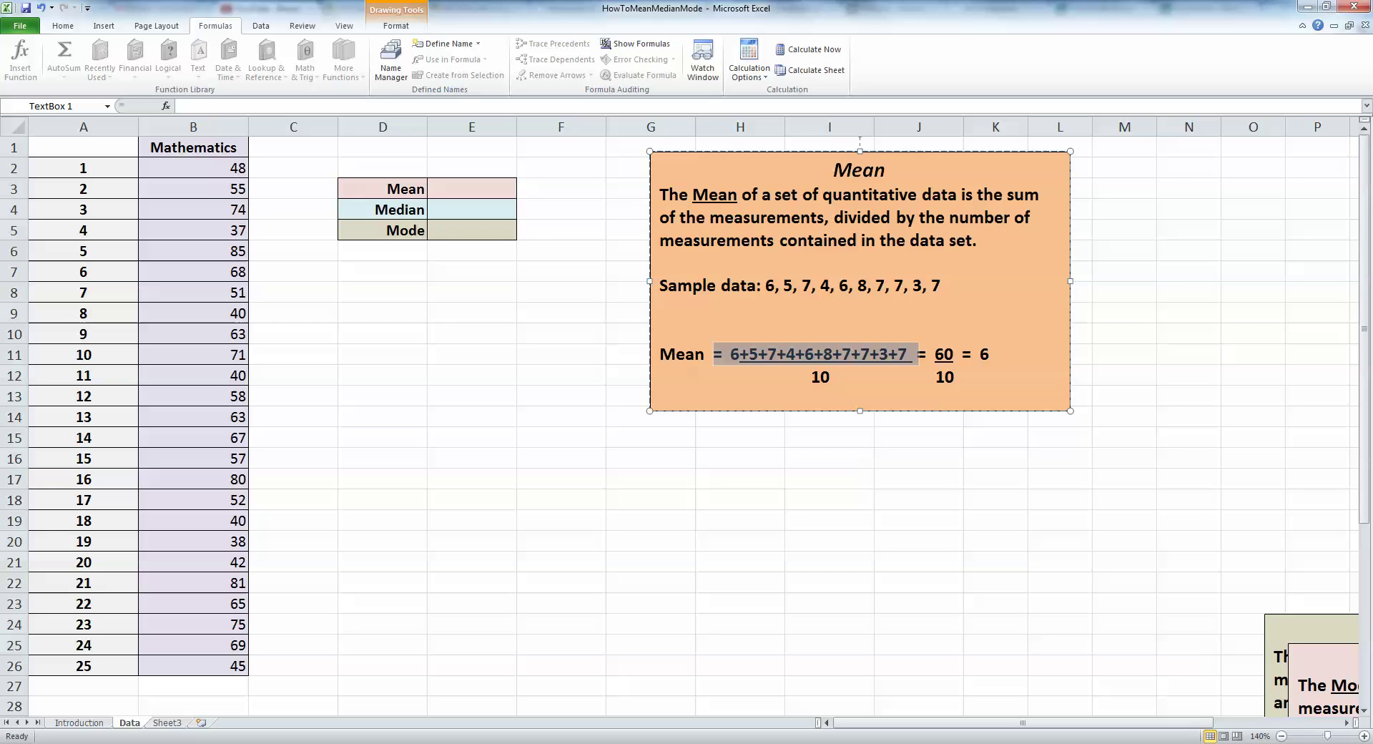
drag(811, 377, 835, 377)
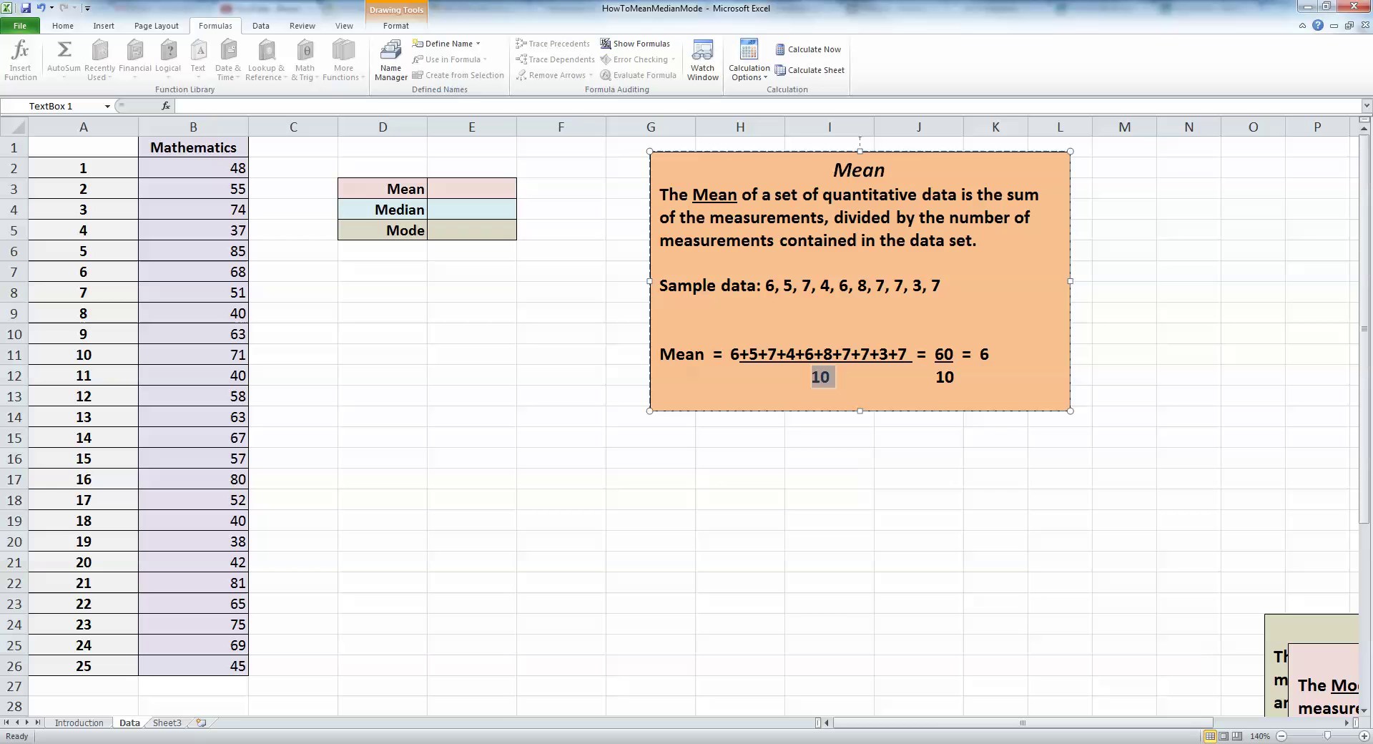
click(956, 377)
drag(945, 286, 766, 285)
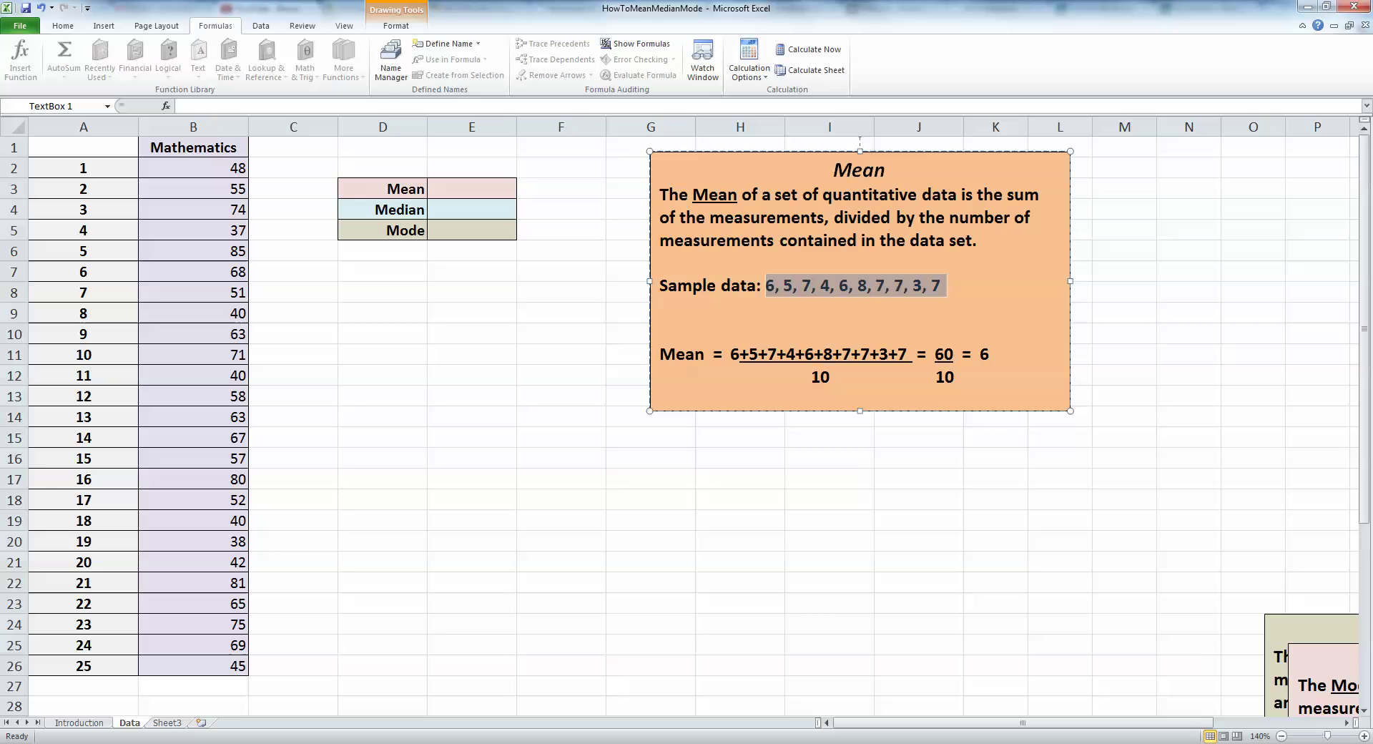
click(992, 354)
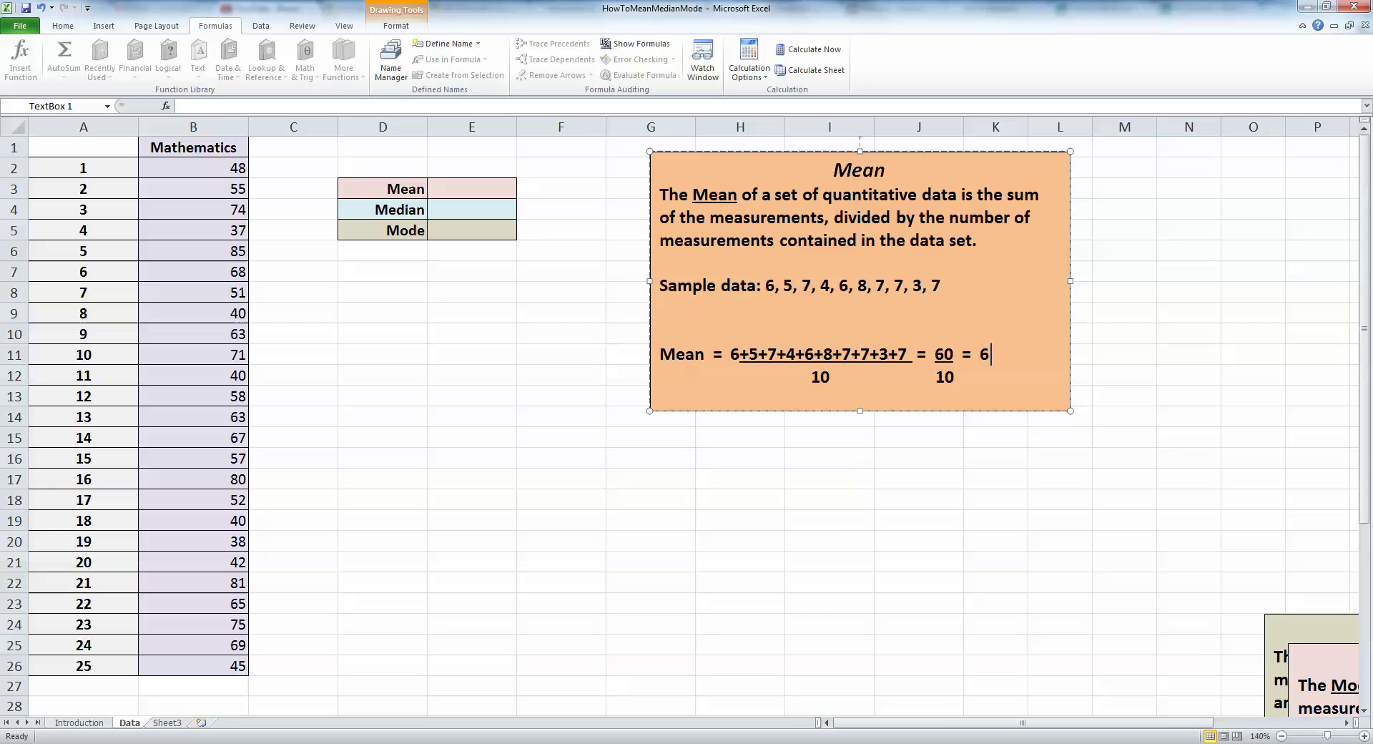
- Move the Median text box just below the Mean box, spanning about columns E to I from row 14
click(1276, 630)
drag(1308, 630, 489, 434)
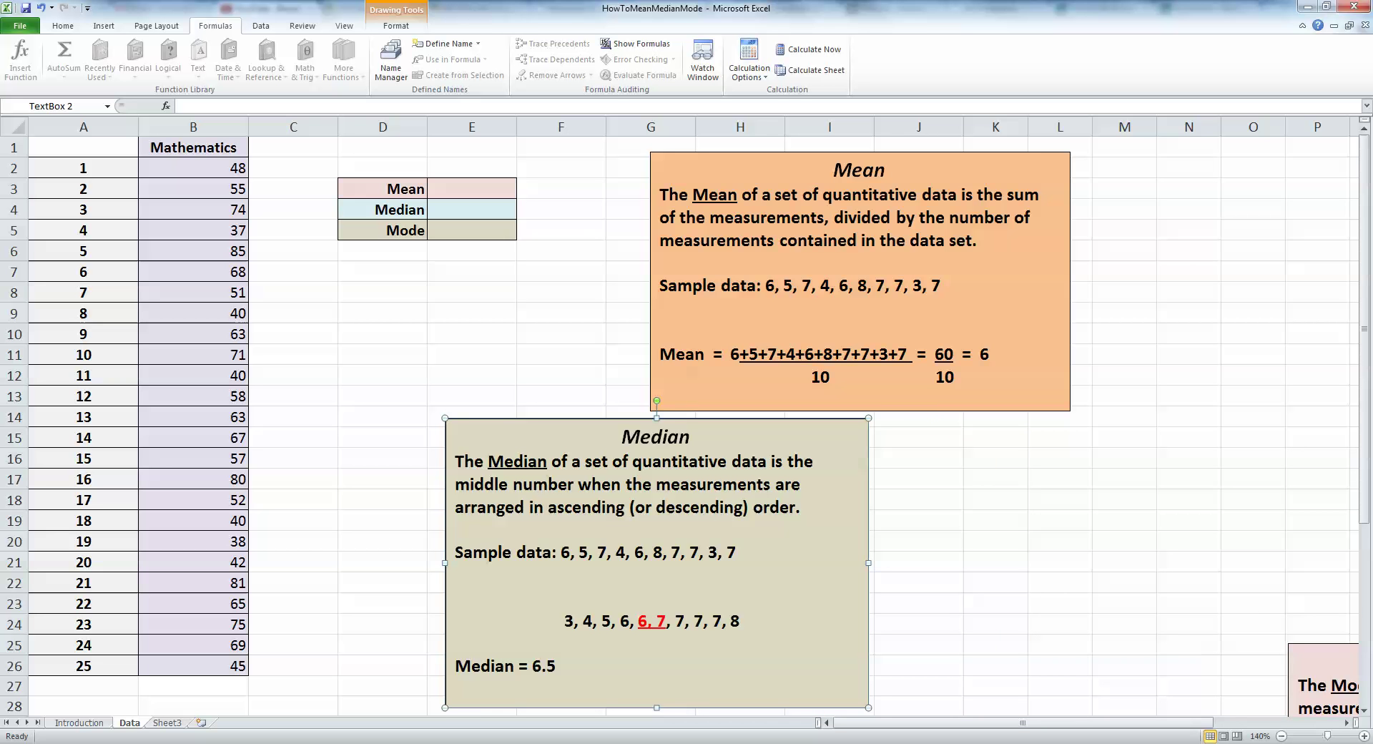
click(996, 457)
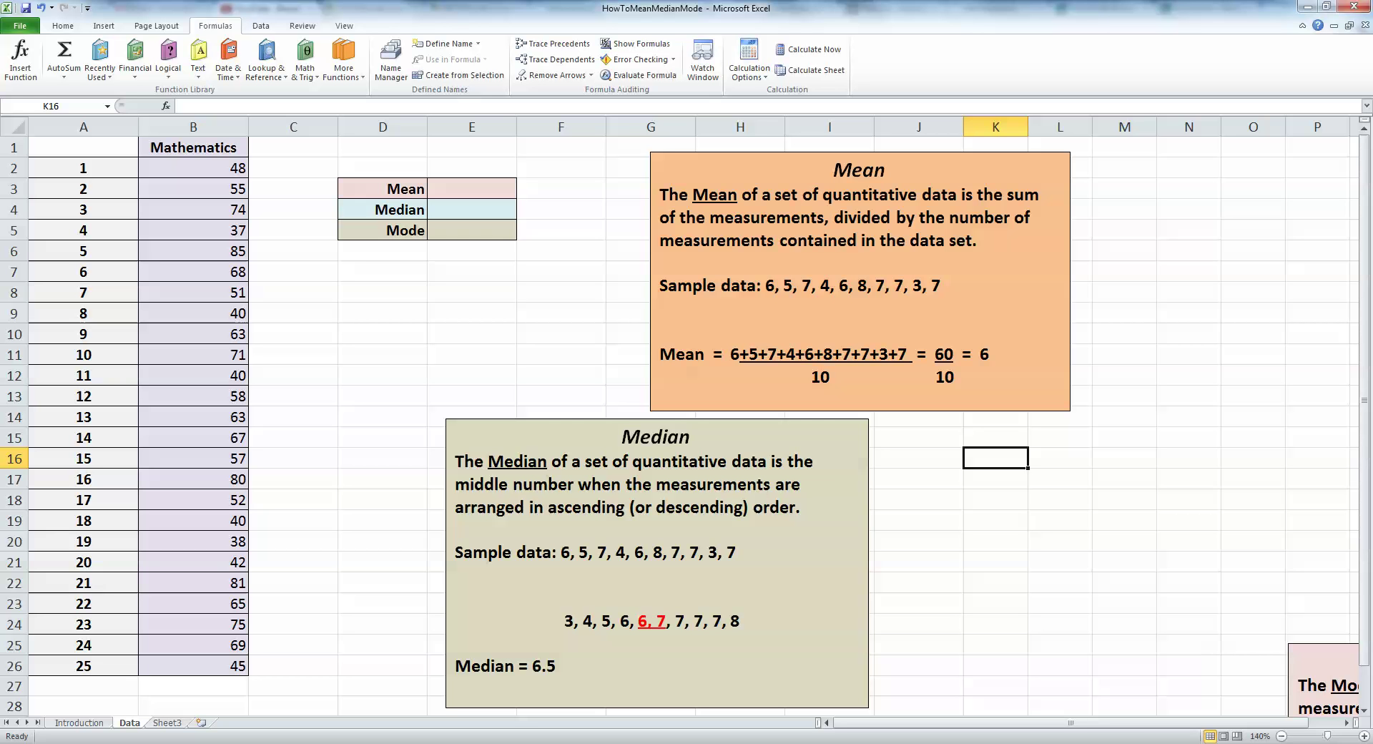
- Examine the Median text box, highlighting its sample data and checking the ordered list and the median result
drag(741, 552, 560, 552)
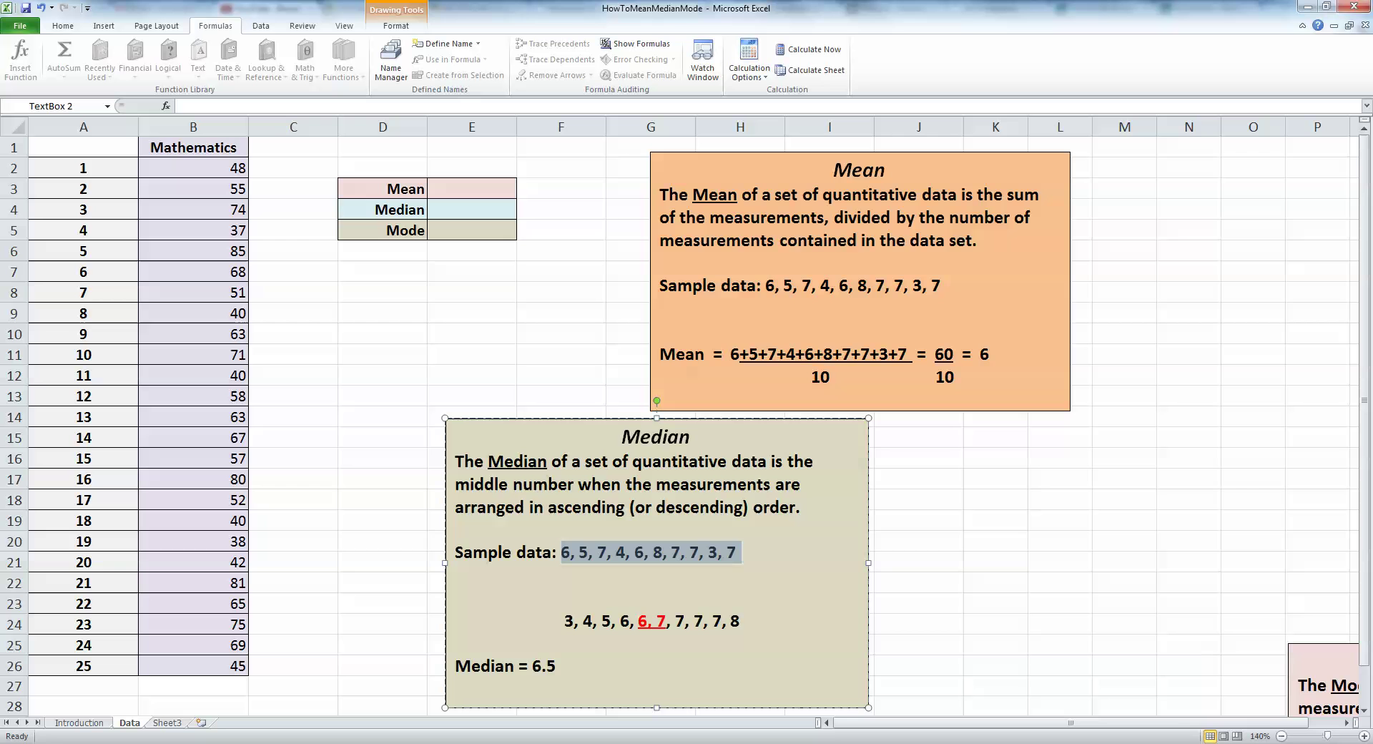
click(738, 552)
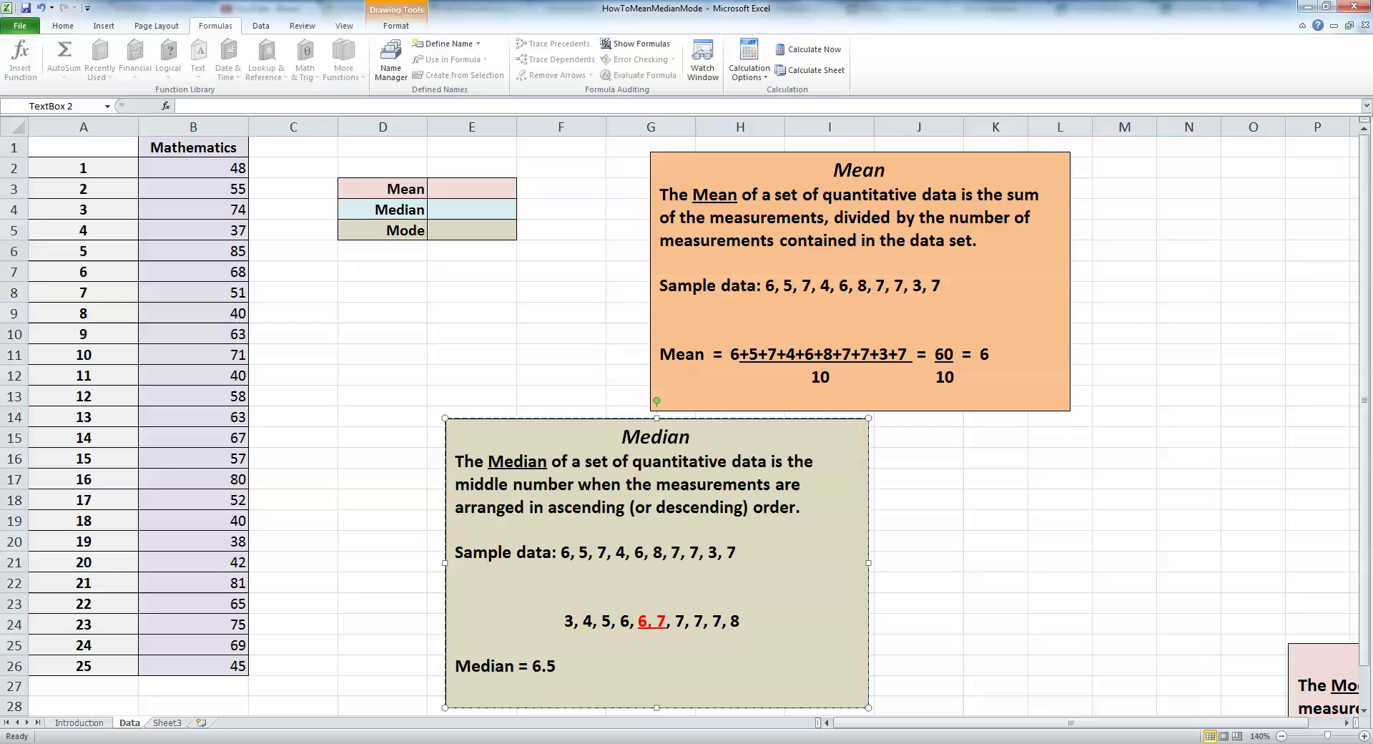
double_click(543, 666)
click(558, 666)
click(740, 621)
- Move the Mode text box beside the Median box, about columns J to P from row 14, and review its sample data
click(1324, 673)
drag(1326, 679, 944, 455)
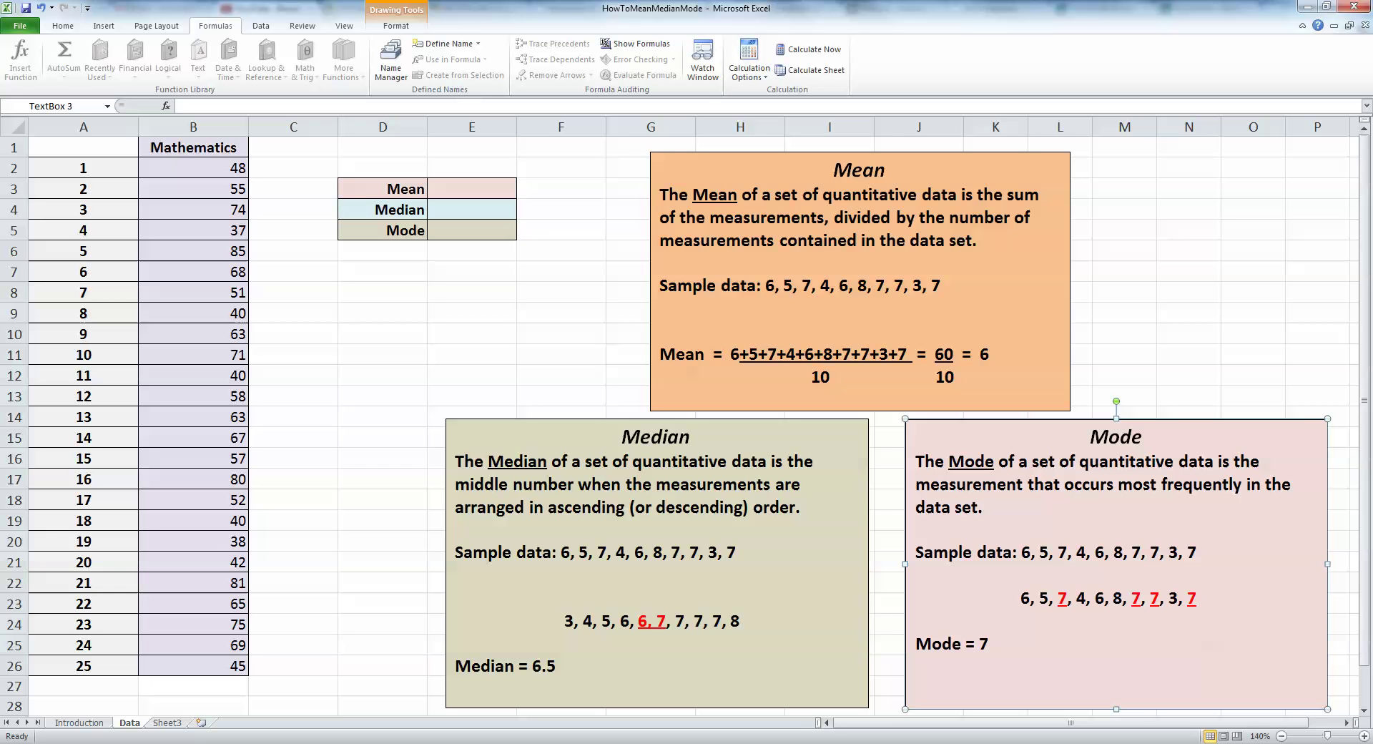
drag(1200, 552, 1021, 553)
click(1196, 598)
click(1197, 598)
click(1316, 375)
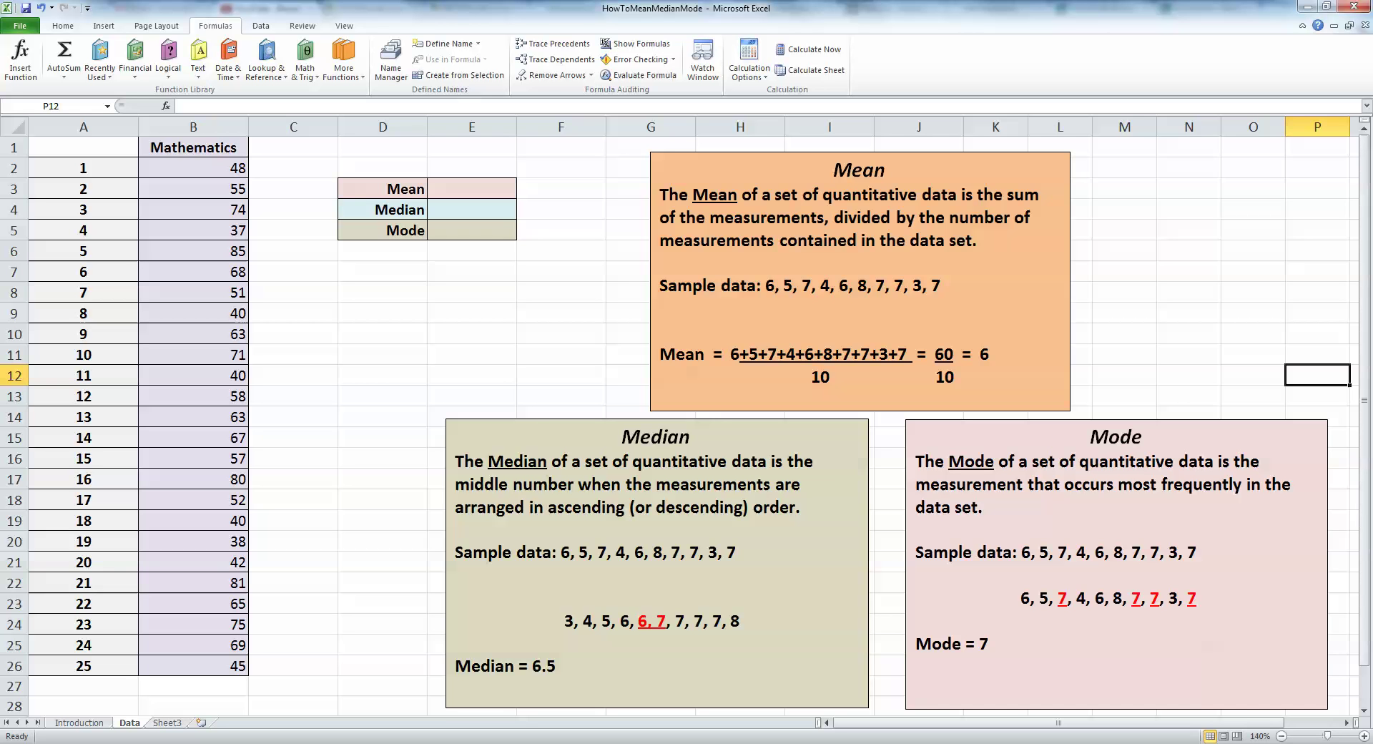
- Highlight the Mathematics column from B1 to B26 to review the marks, then clear the selection
click(382, 313)
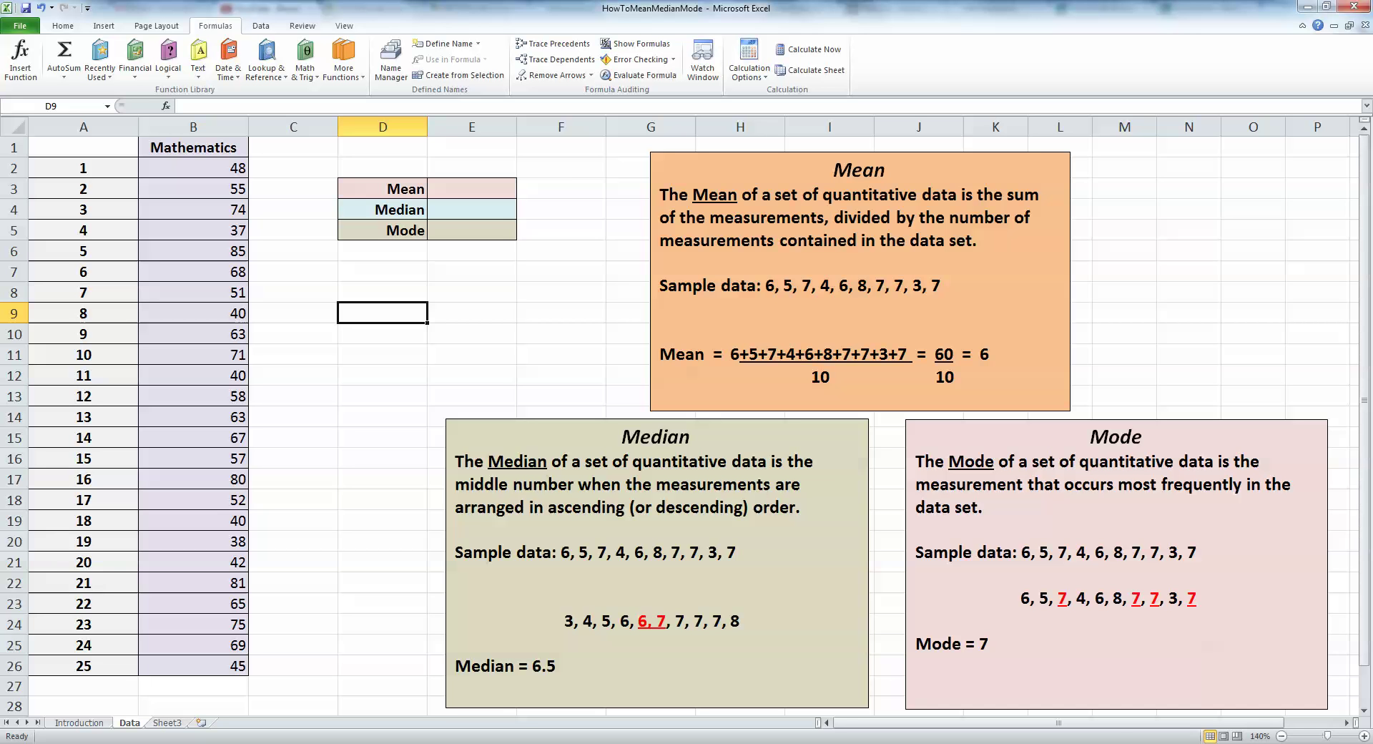
drag(193, 148, 193, 666)
click(294, 582)
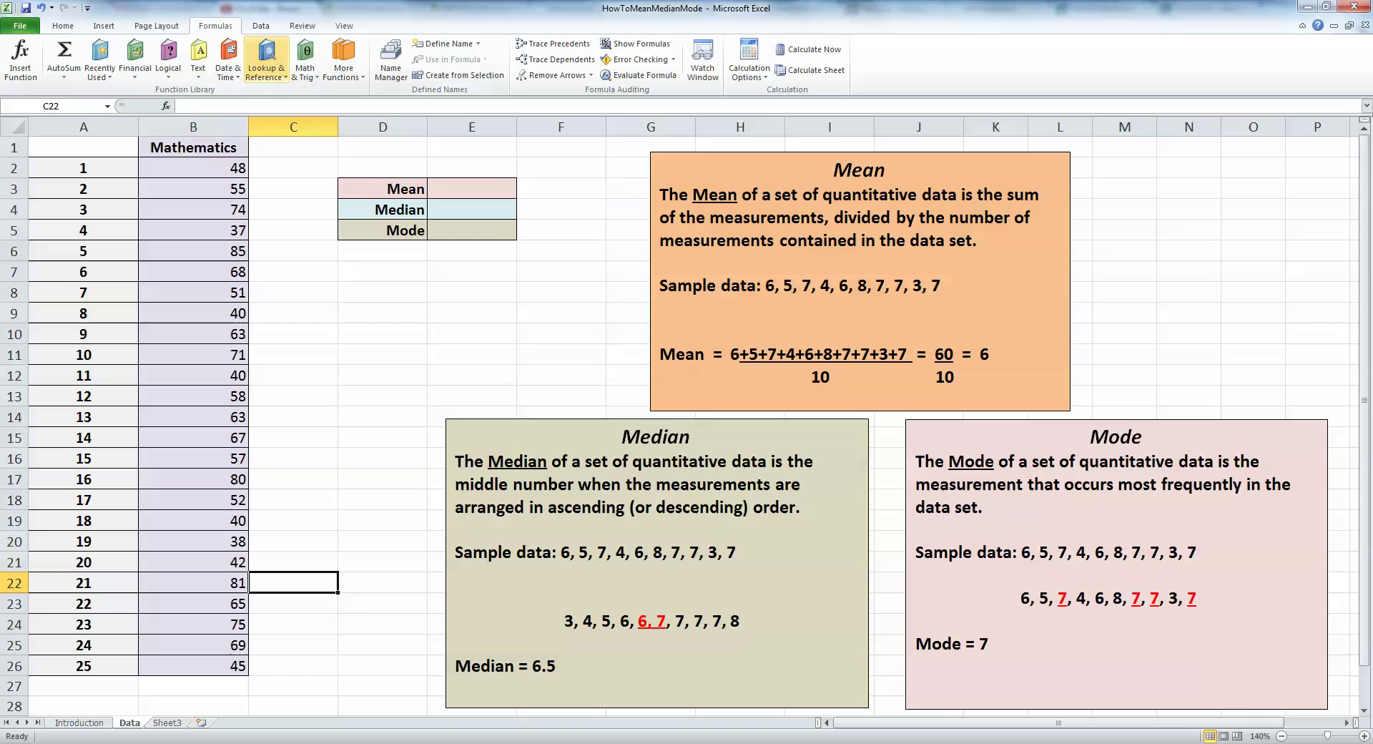
- Calculate the mean of the Mathematics marks in E3 with the statistical function AVERAGE over B2:B26
click(471, 188)
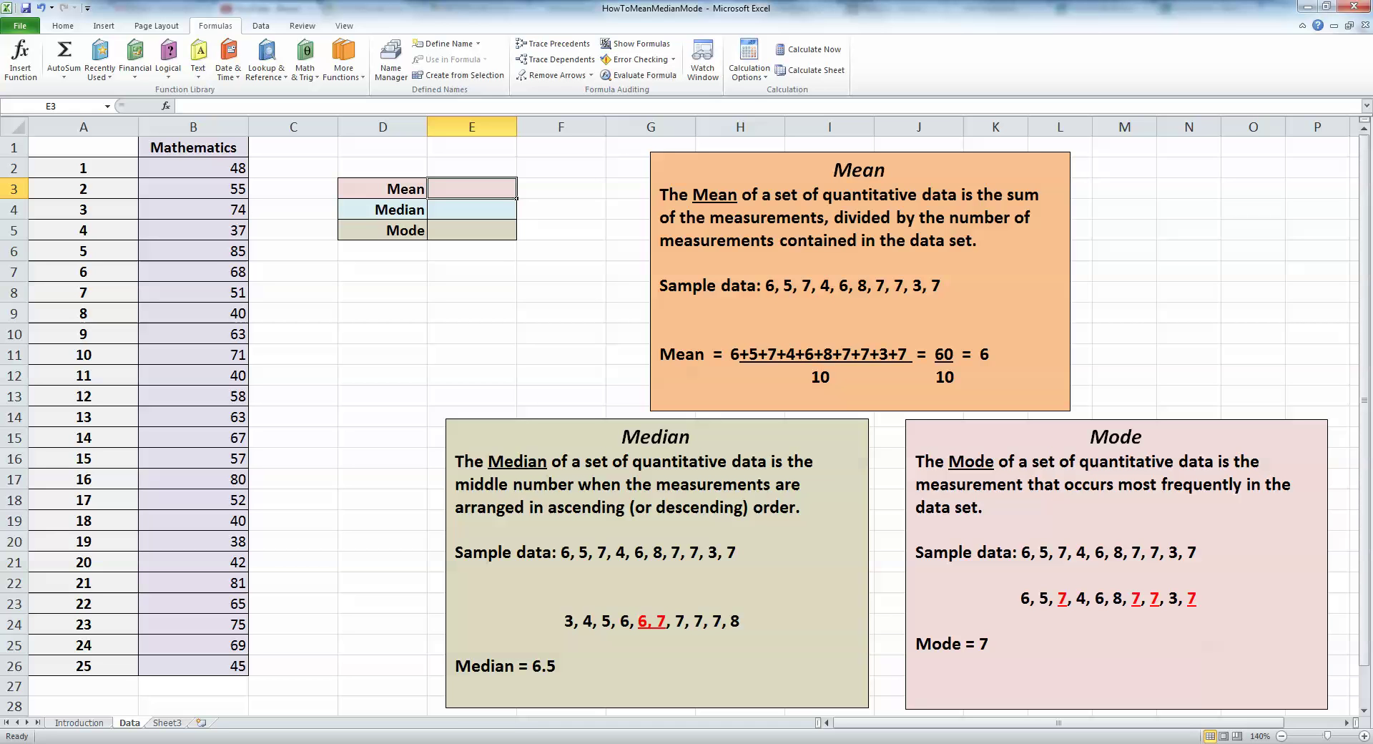
text(=)
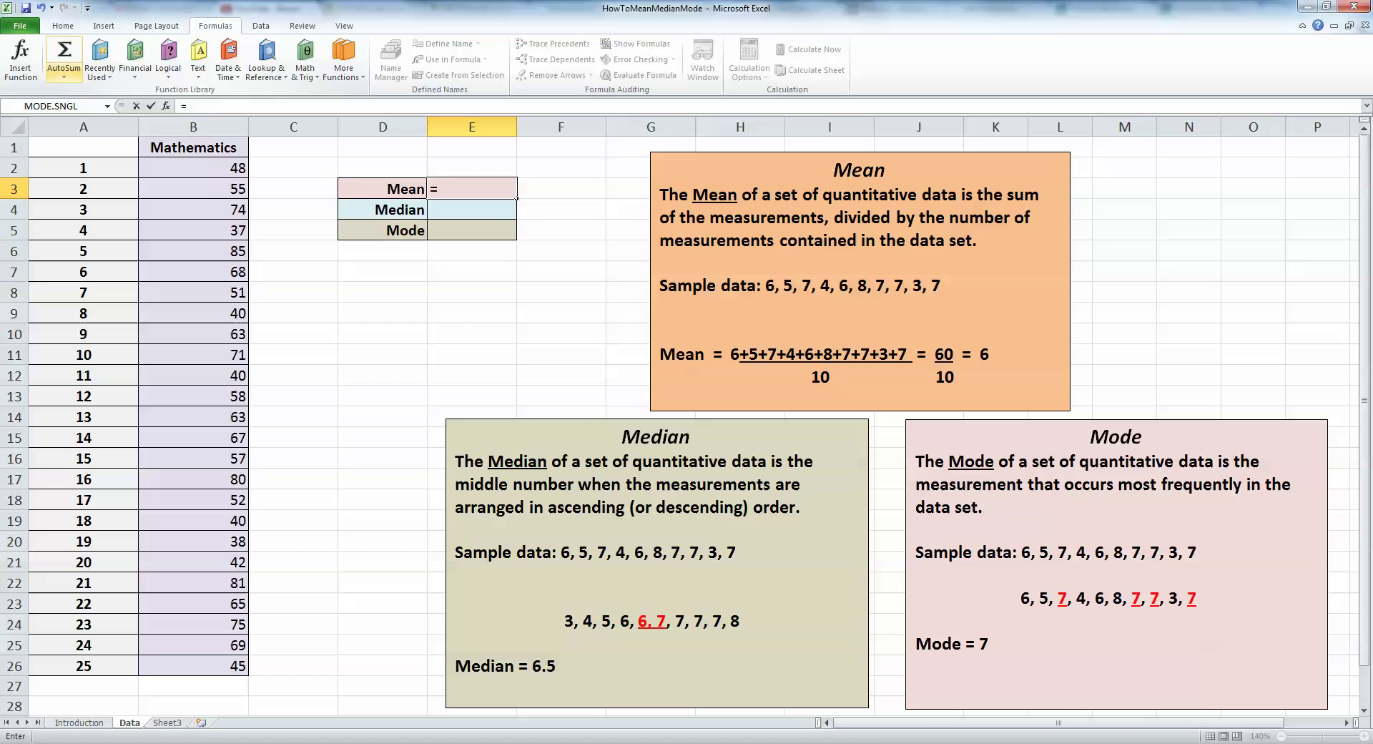
click(344, 61)
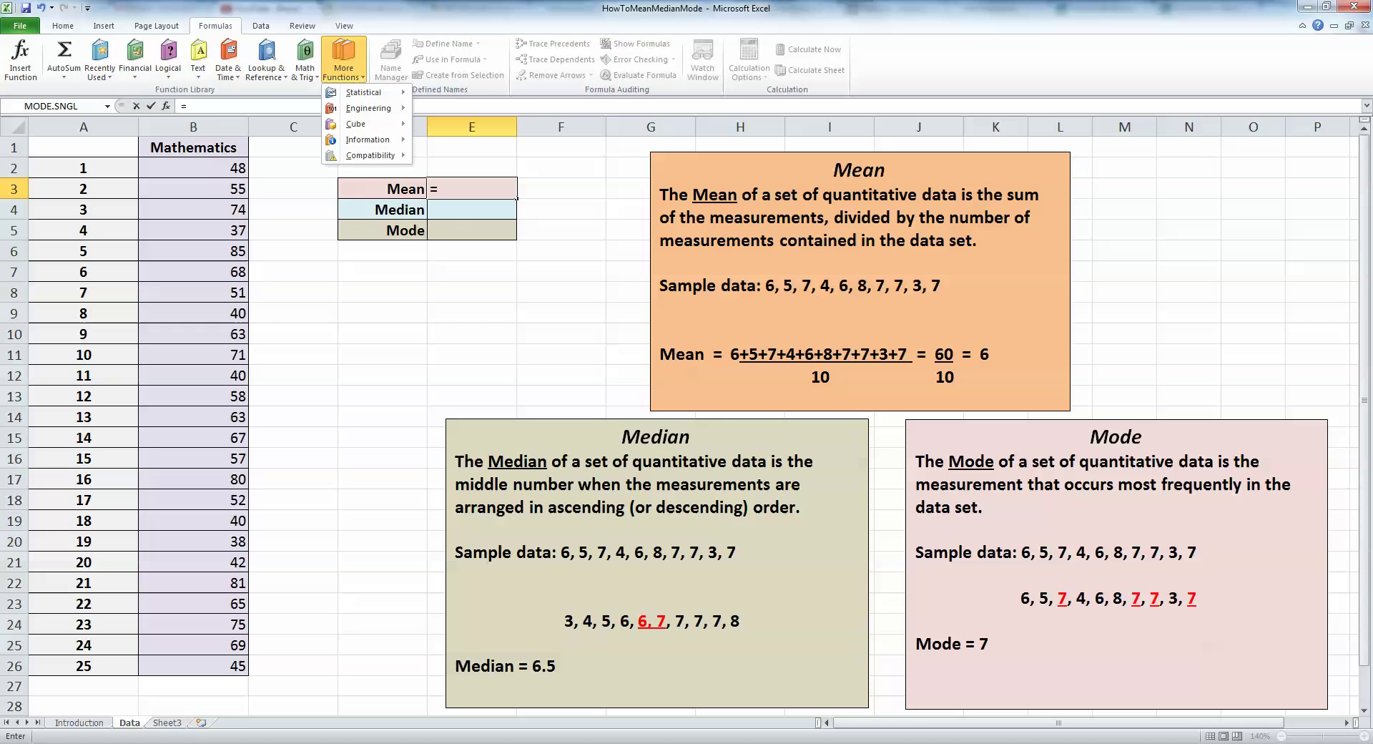
mouse_move(364, 92)
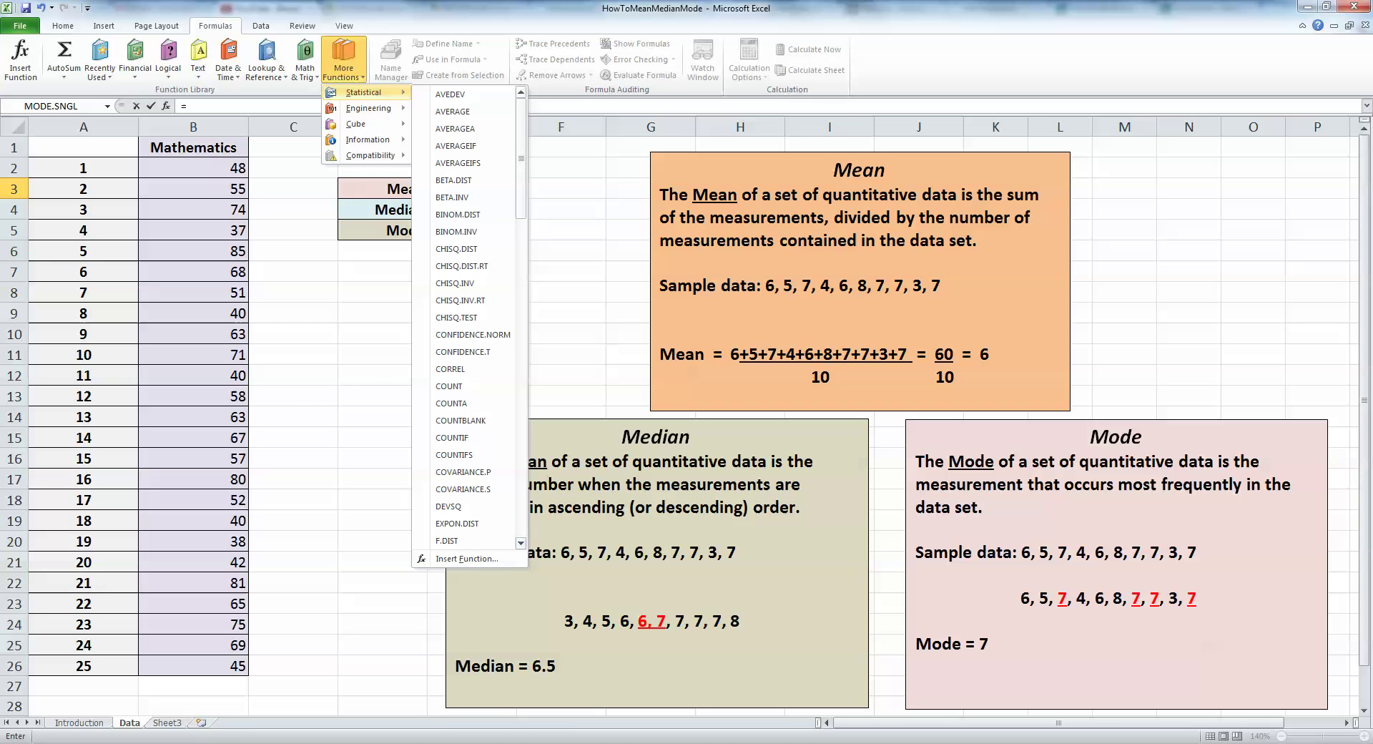
scroll(465, 315, down, 3)
scroll(465, 315, down, 15)
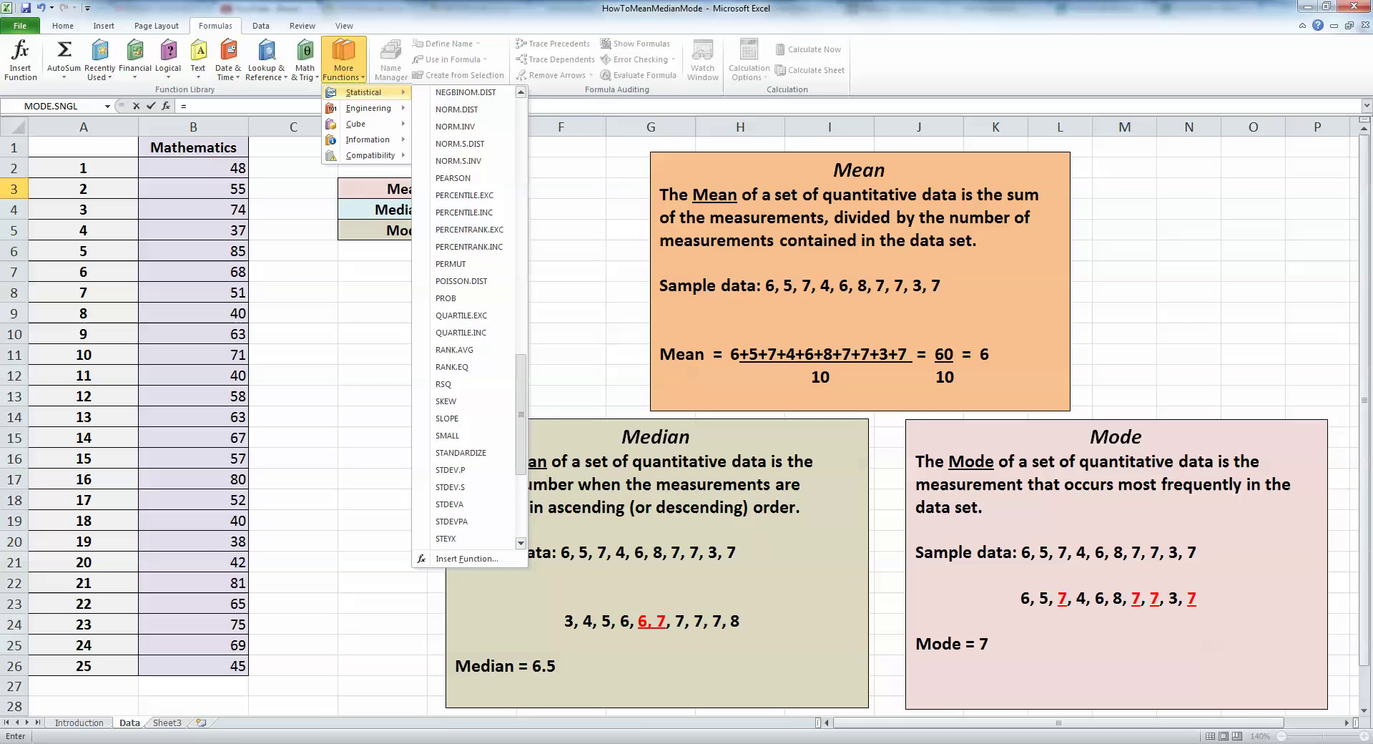
scroll(470, 315, up, 15)
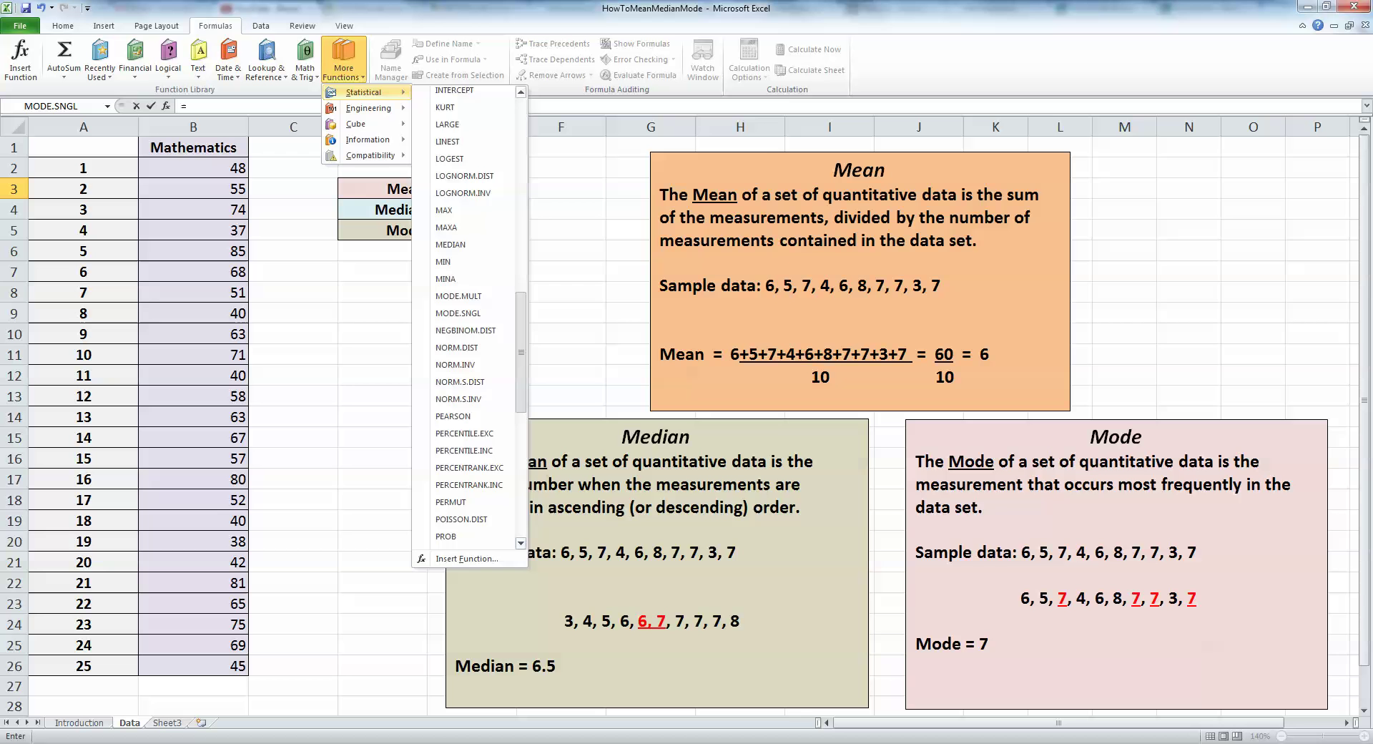
scroll(469, 314, up, 7)
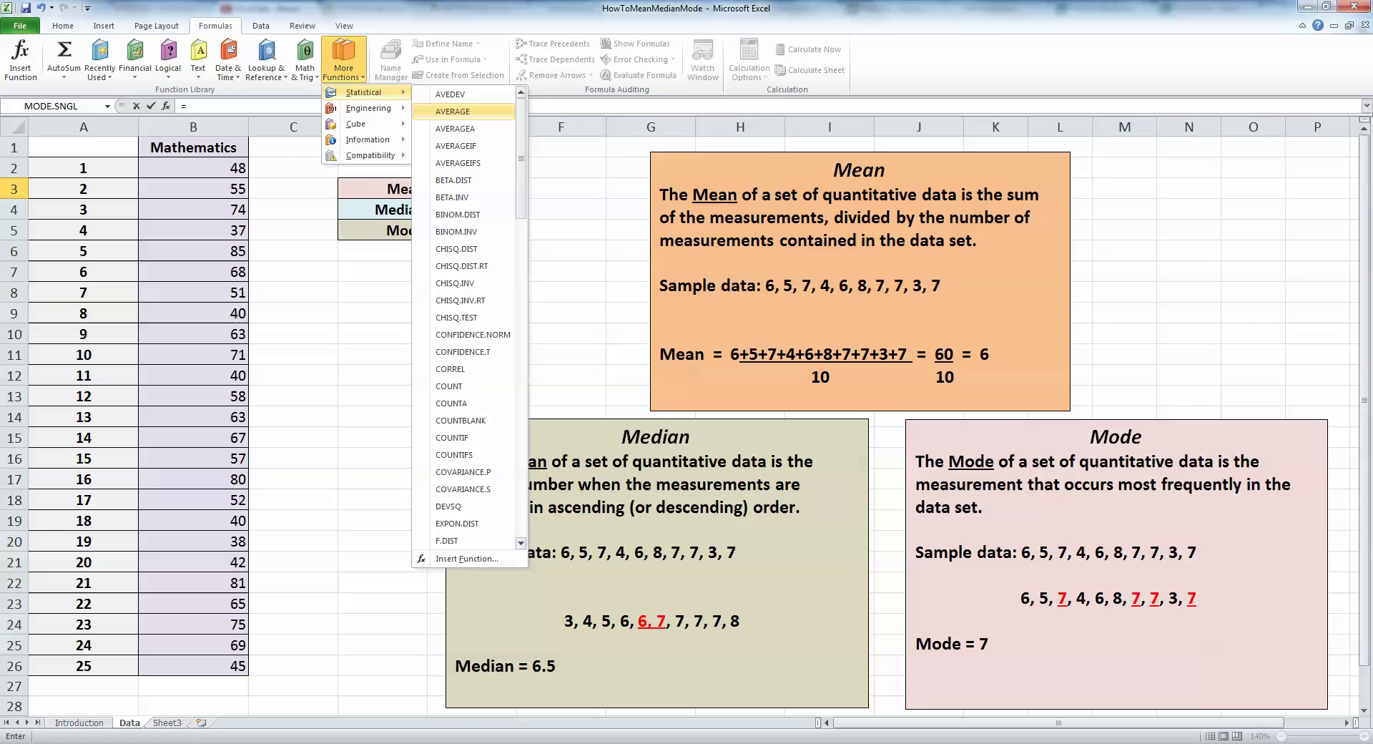
click(458, 111)
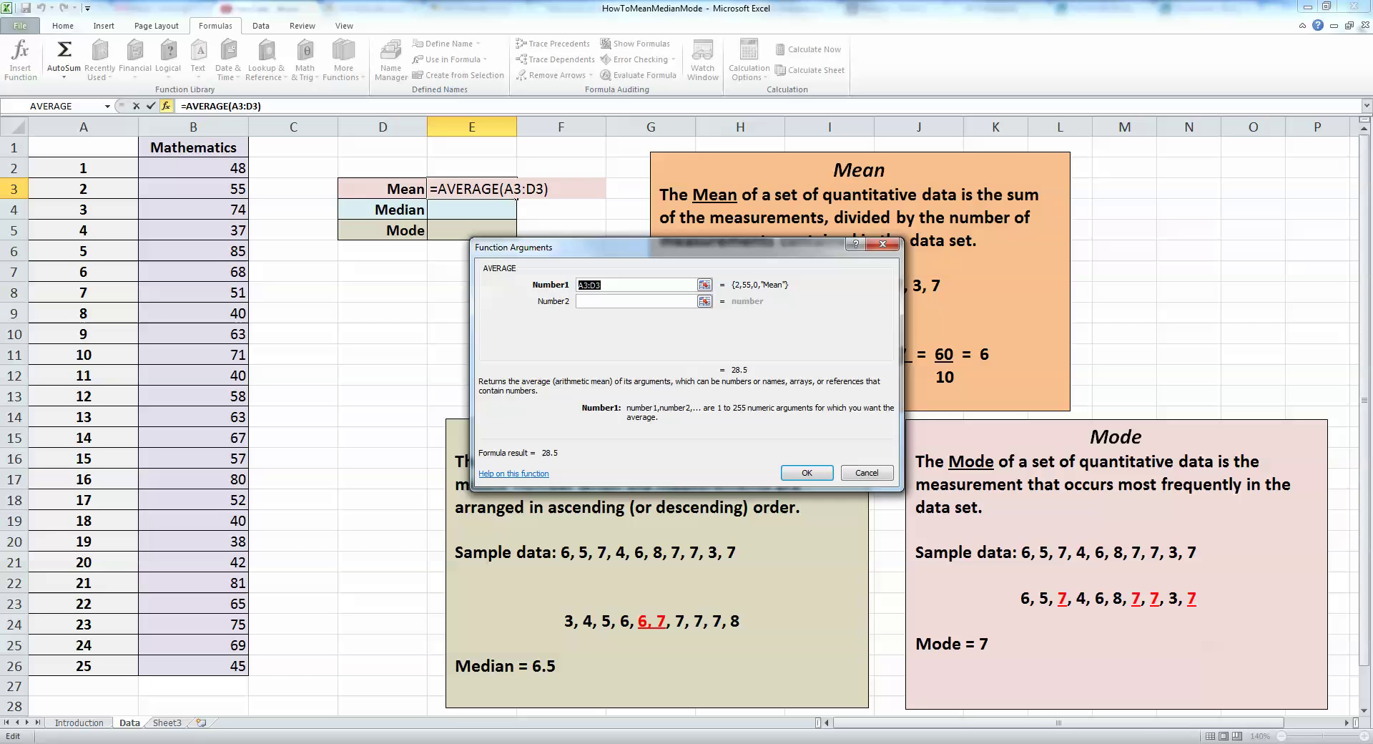
drag(214, 168, 236, 669)
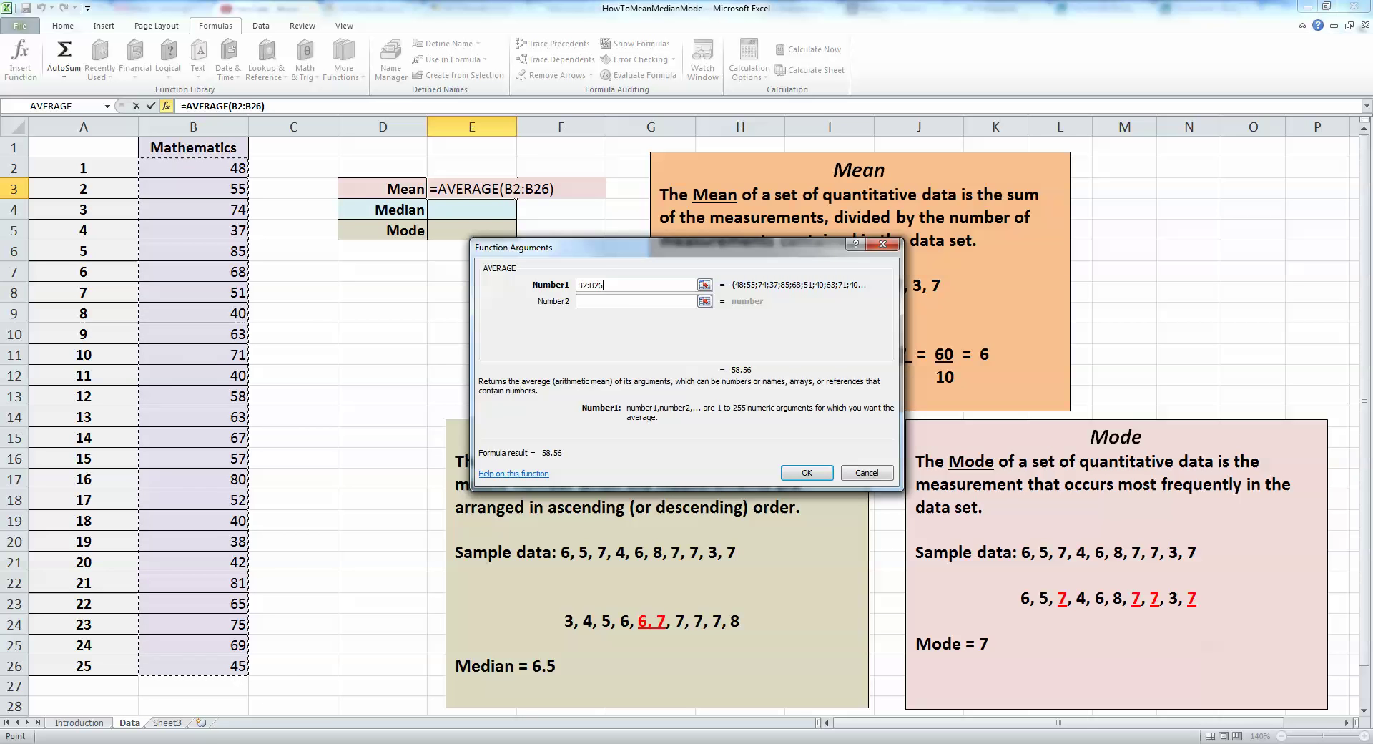
click(807, 473)
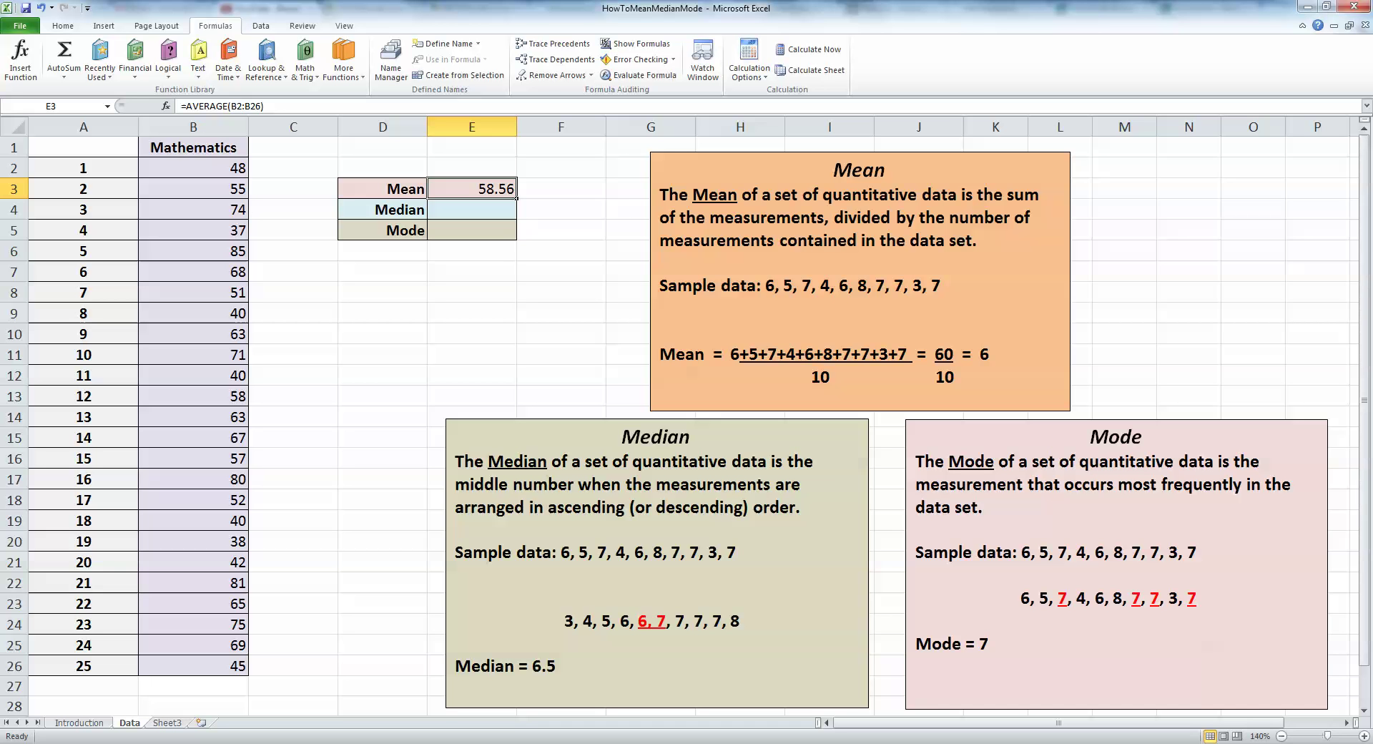
- Calculate the median of the Mathematics marks in E4 with the statistical function MEDIAN over B2:B26
click(472, 210)
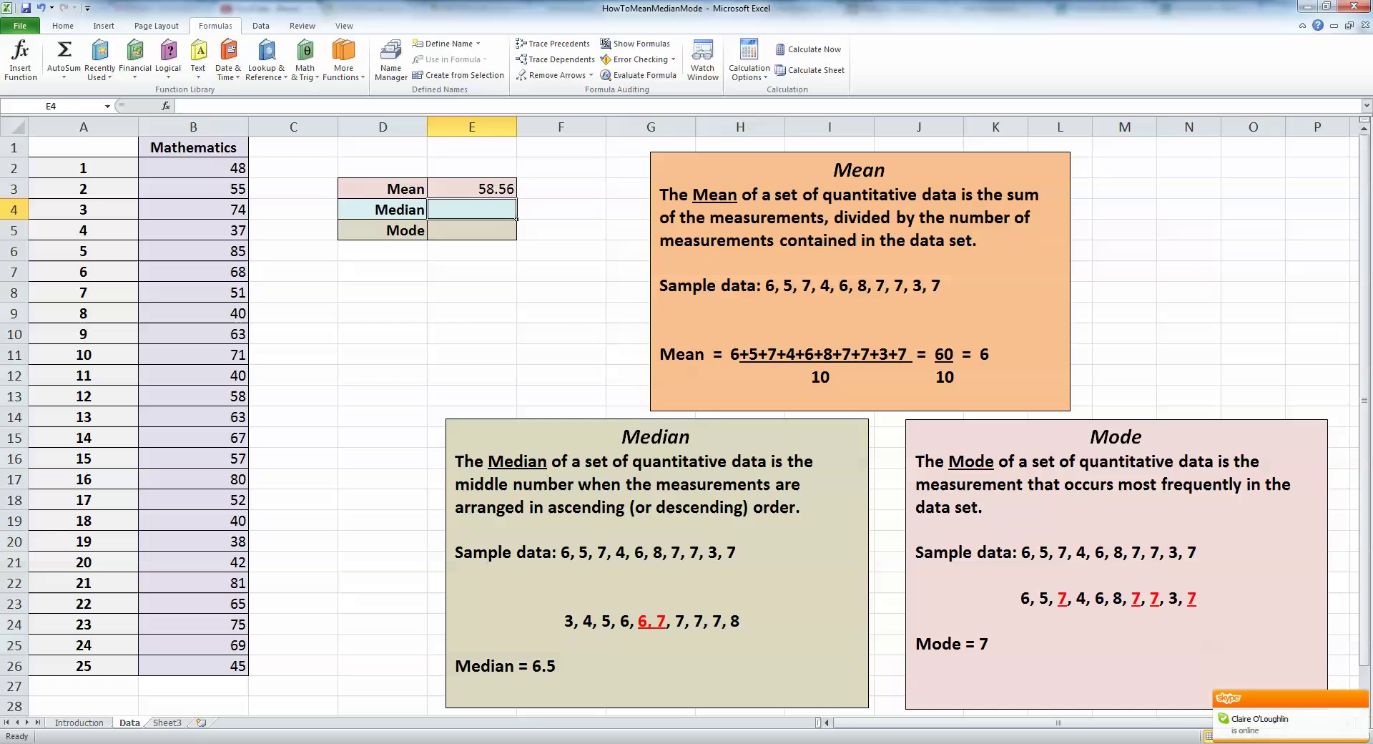
text(=)
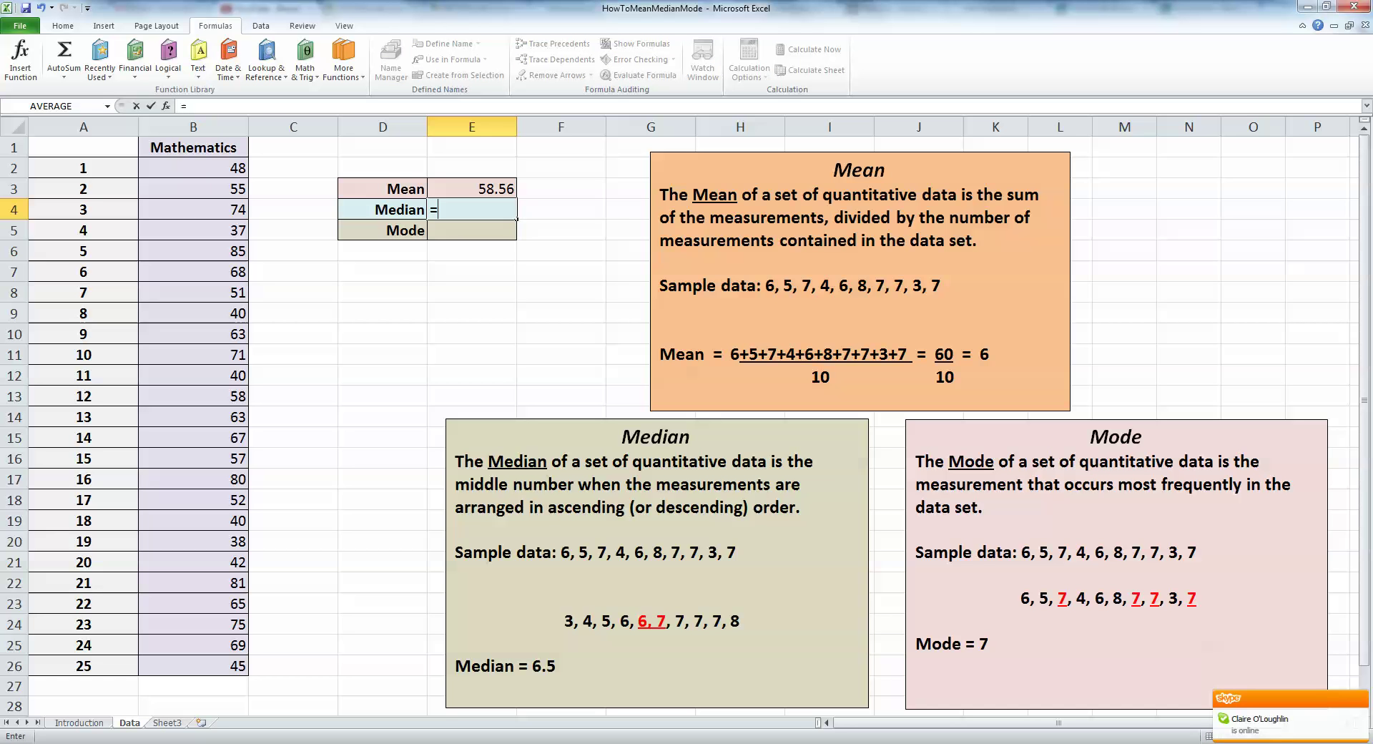
click(343, 61)
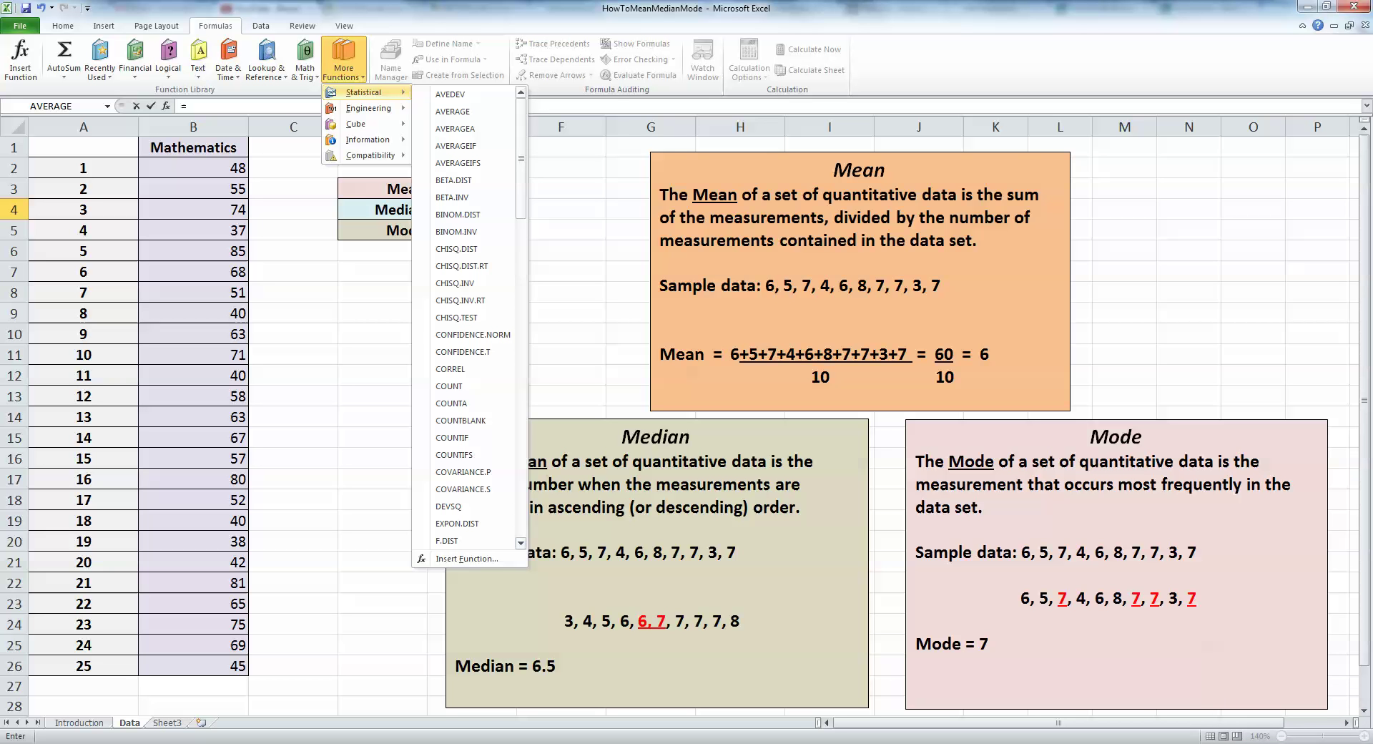
scroll(472, 315, down, 11)
scroll(465, 315, down, 8)
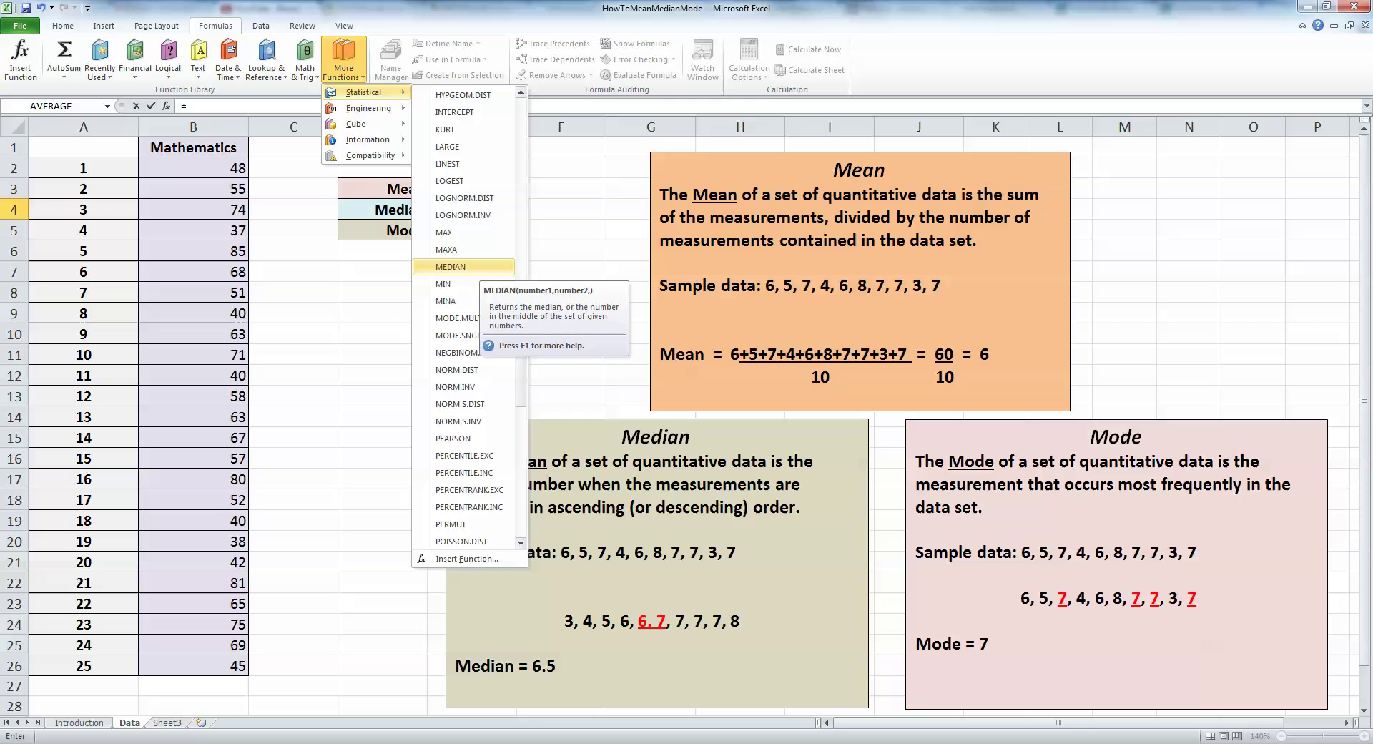
click(458, 266)
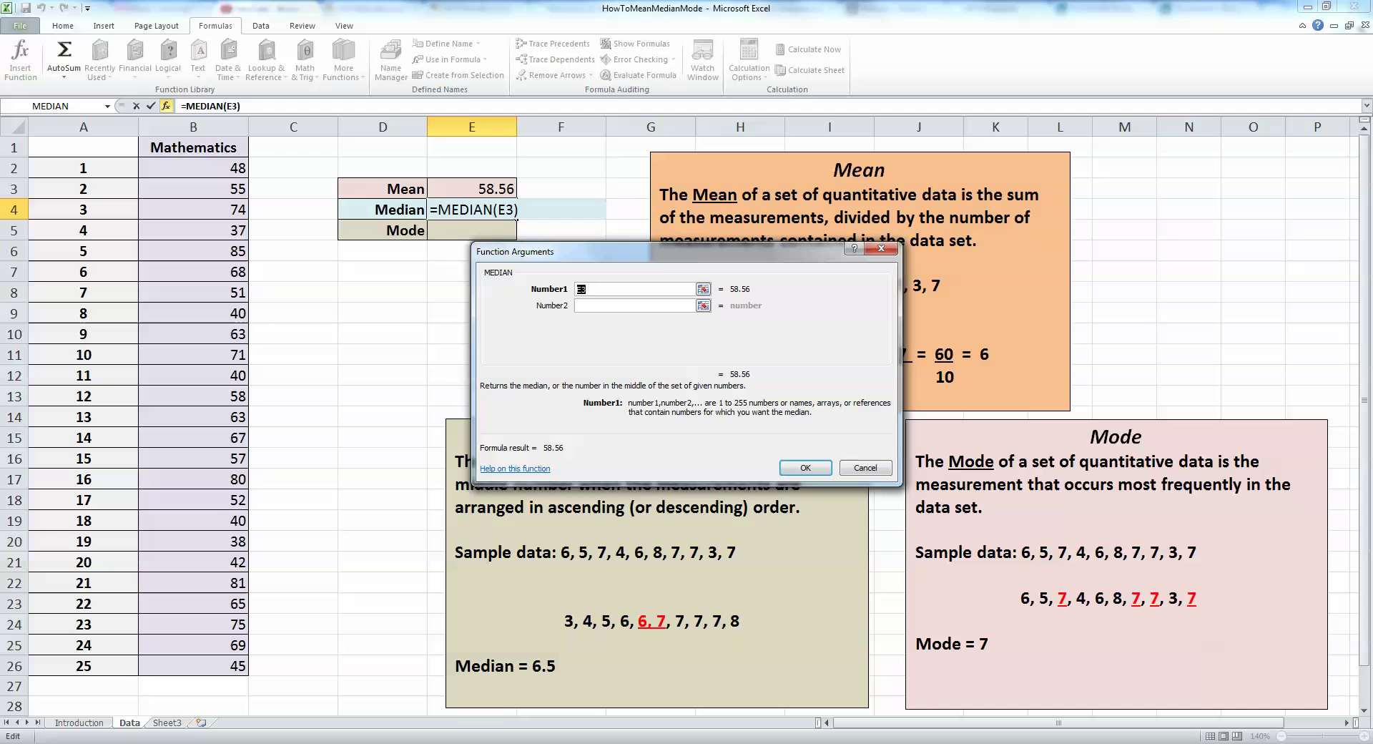
drag(193, 169, 193, 665)
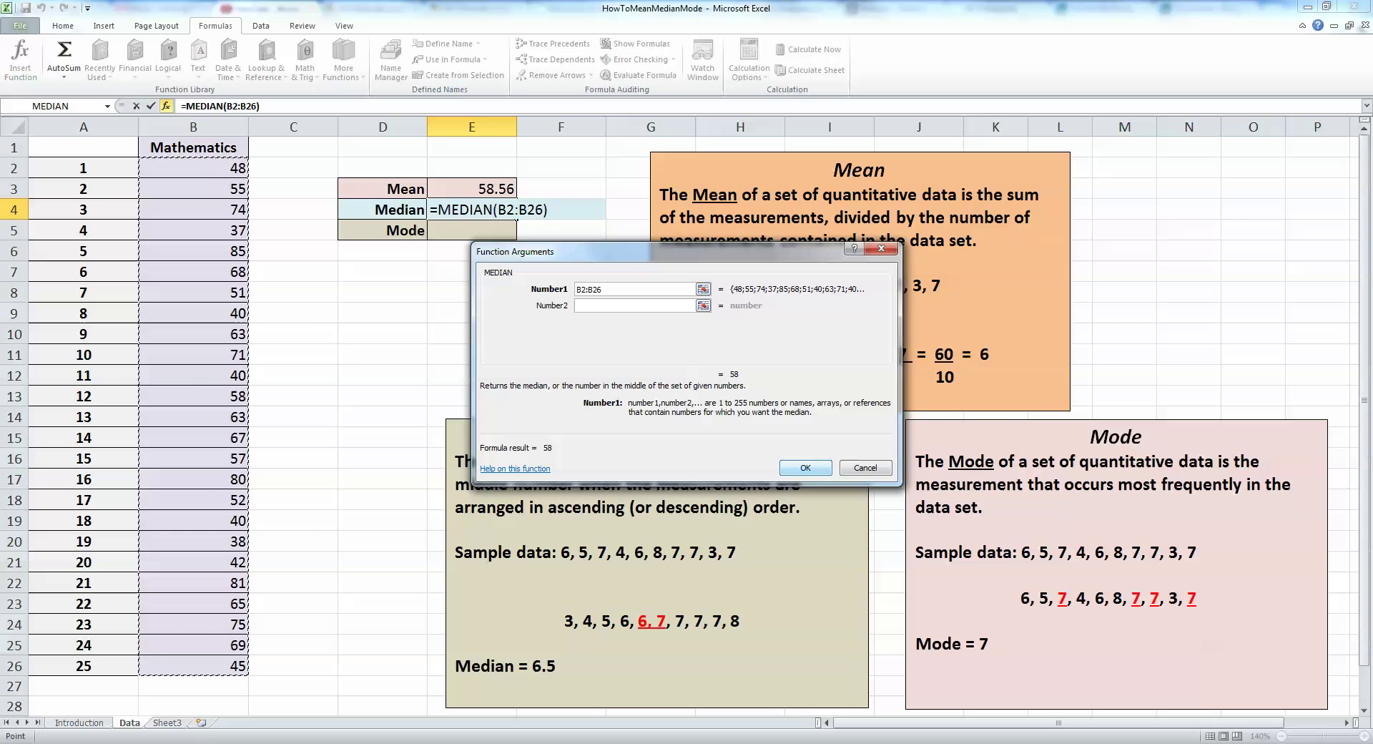
click(806, 467)
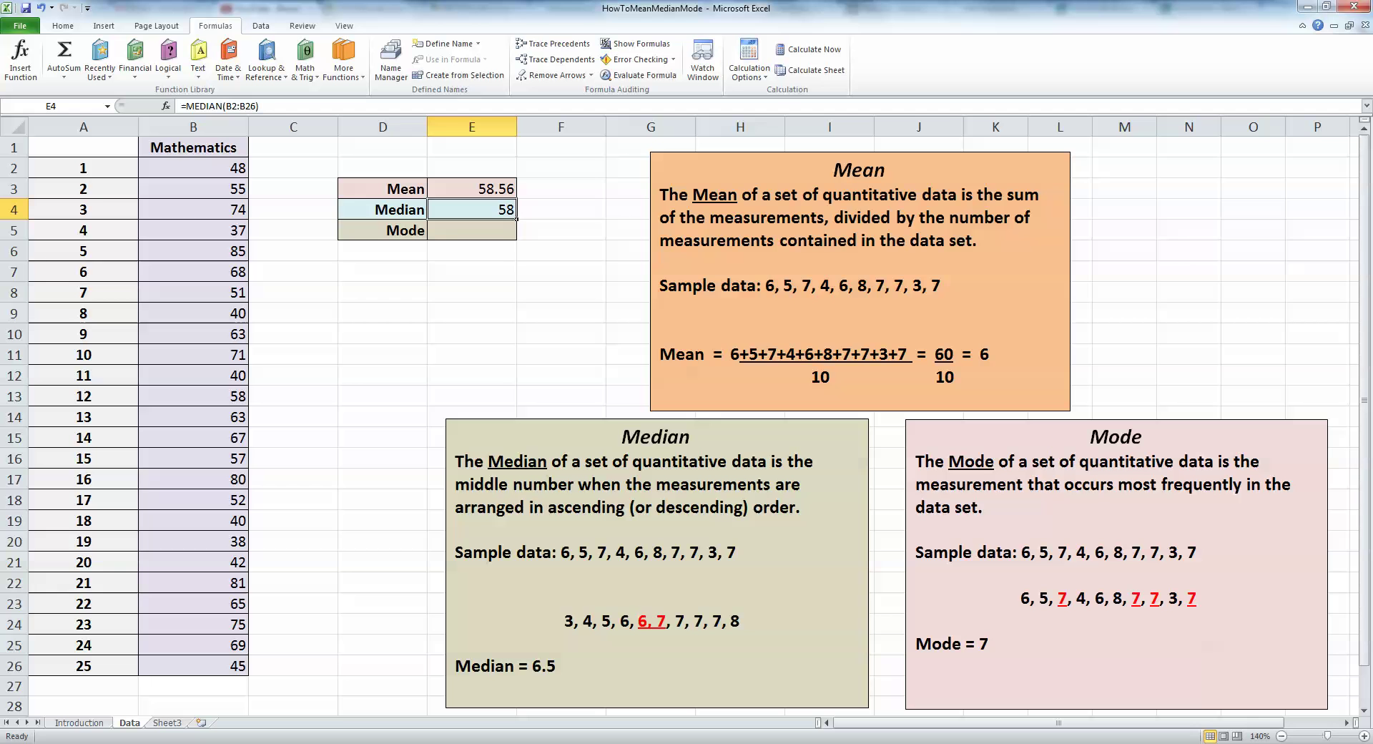
- Calculate the mode of the Mathematics marks in E5 with the statistical function MODE.SNGL over B2:B26
click(471, 229)
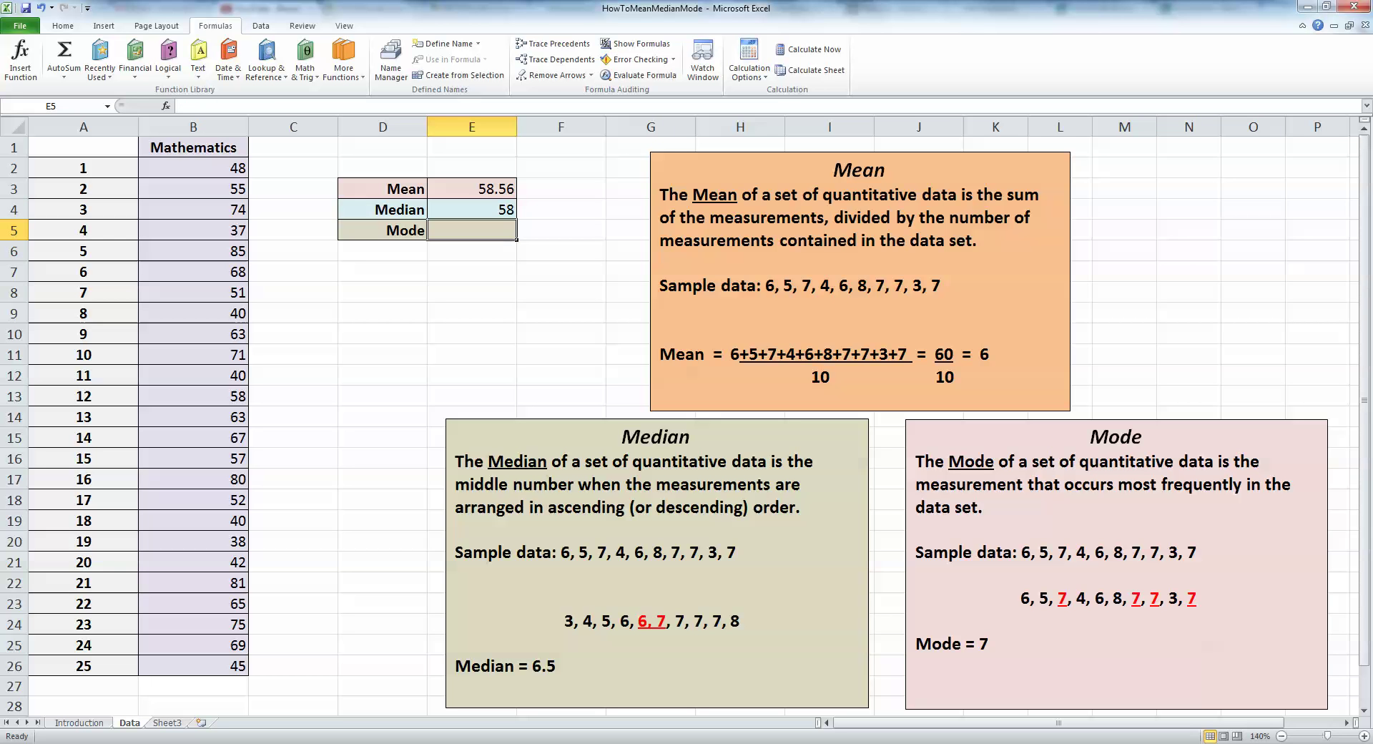
text(=)
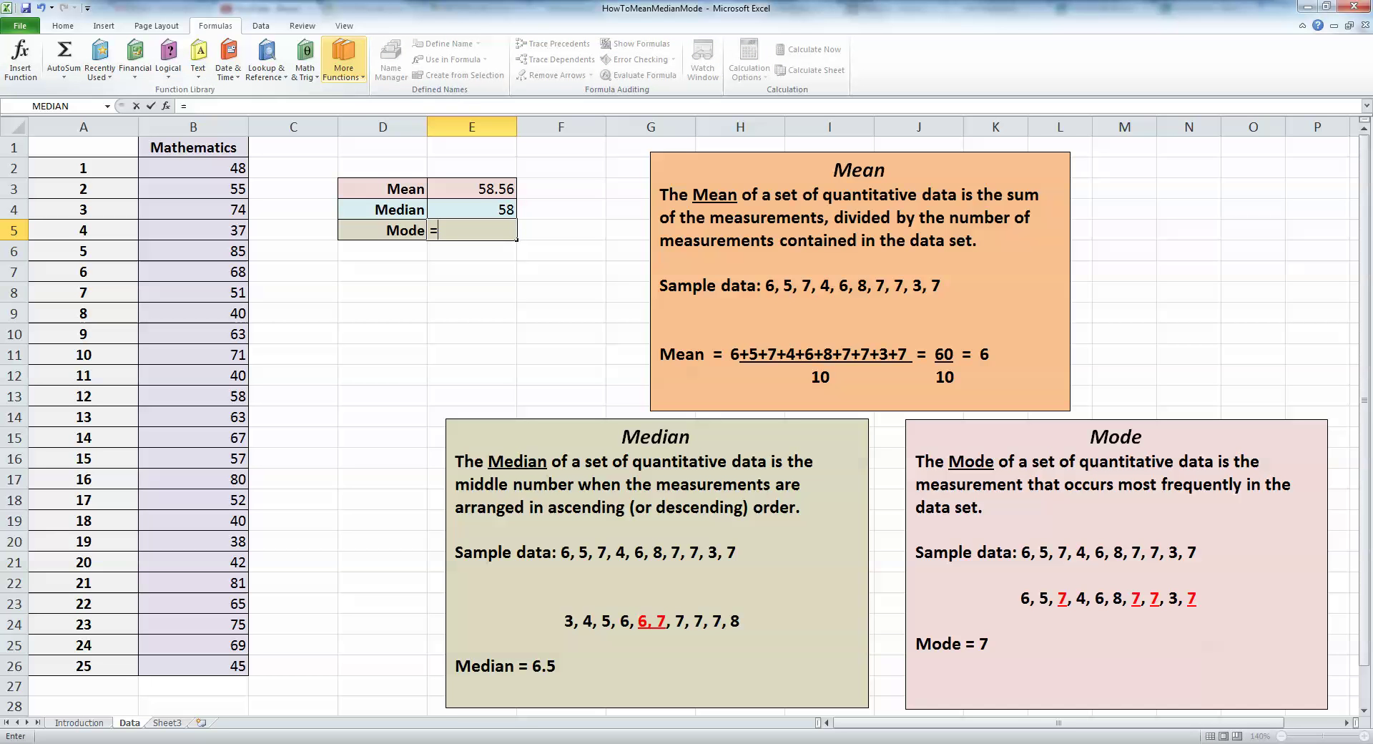
click(344, 65)
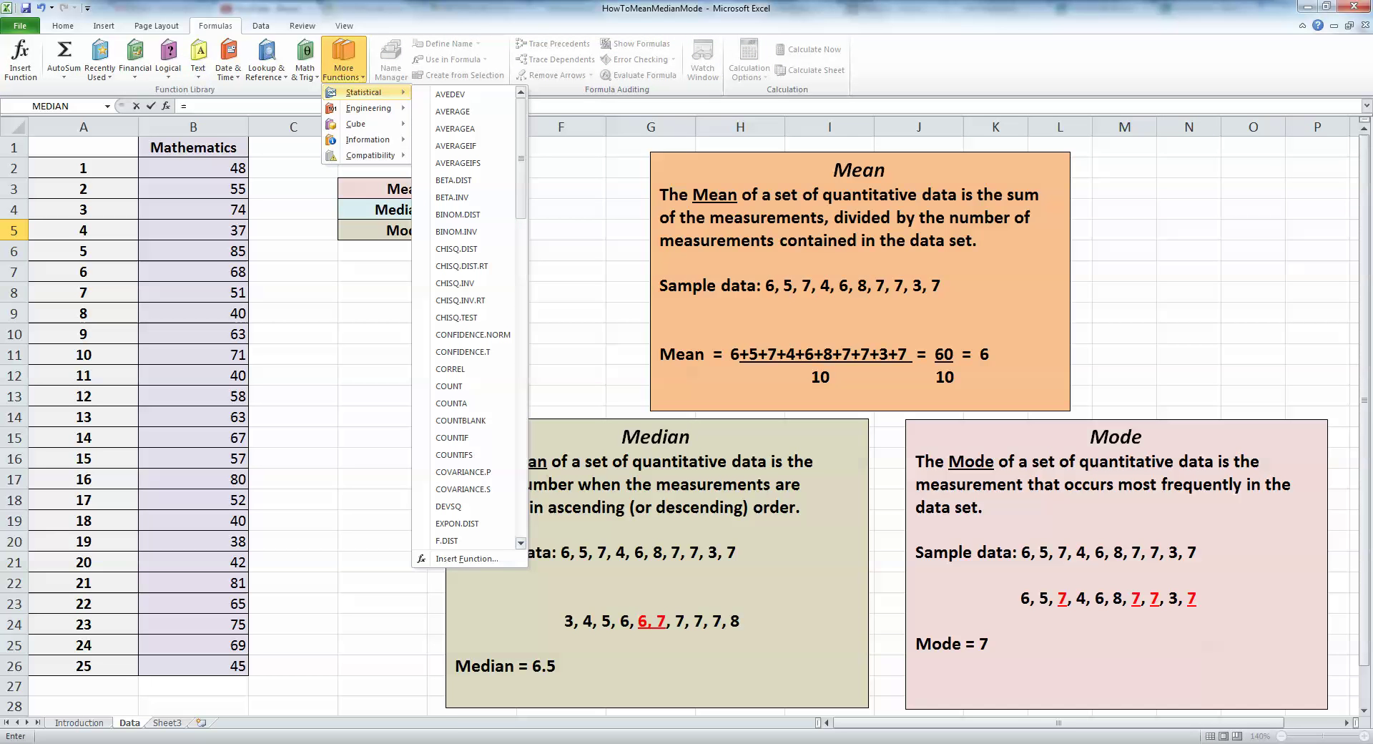
scroll(464, 315, down, 7)
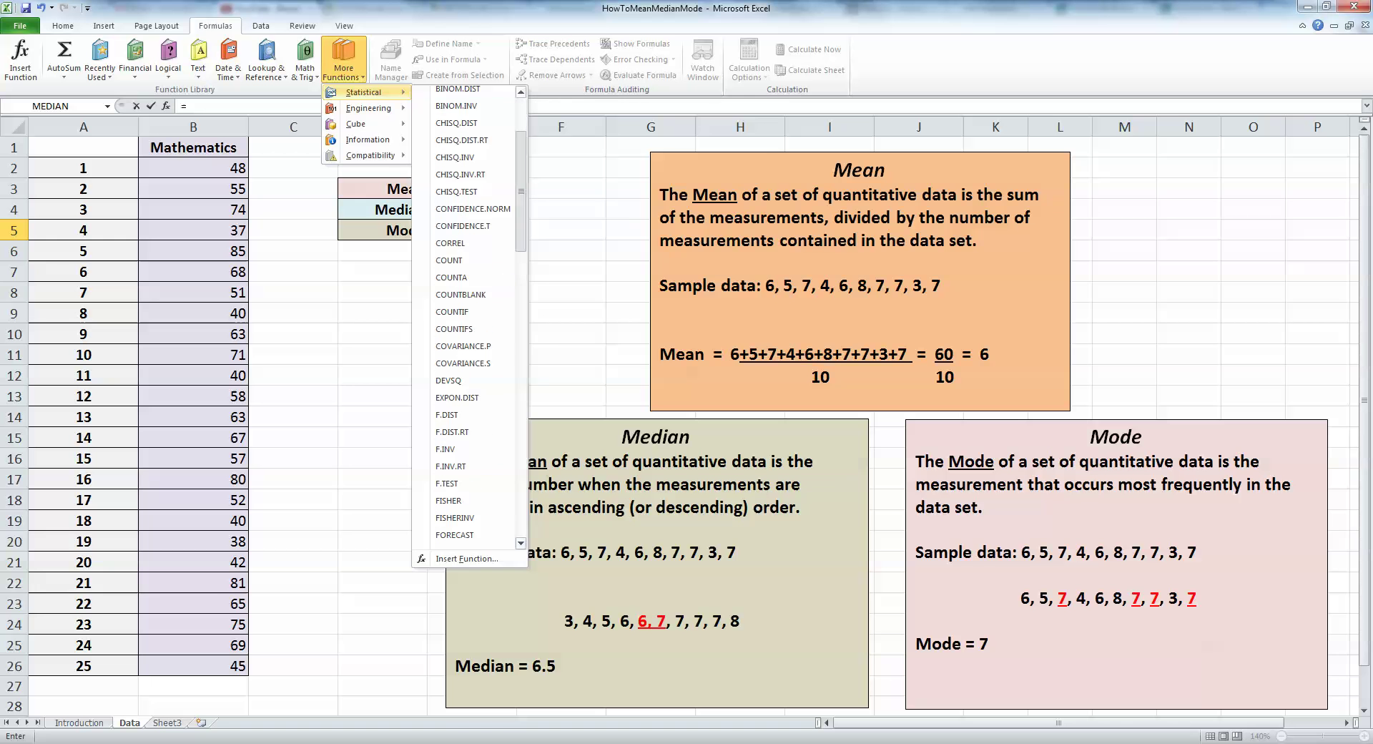
scroll(468, 314, down, 6)
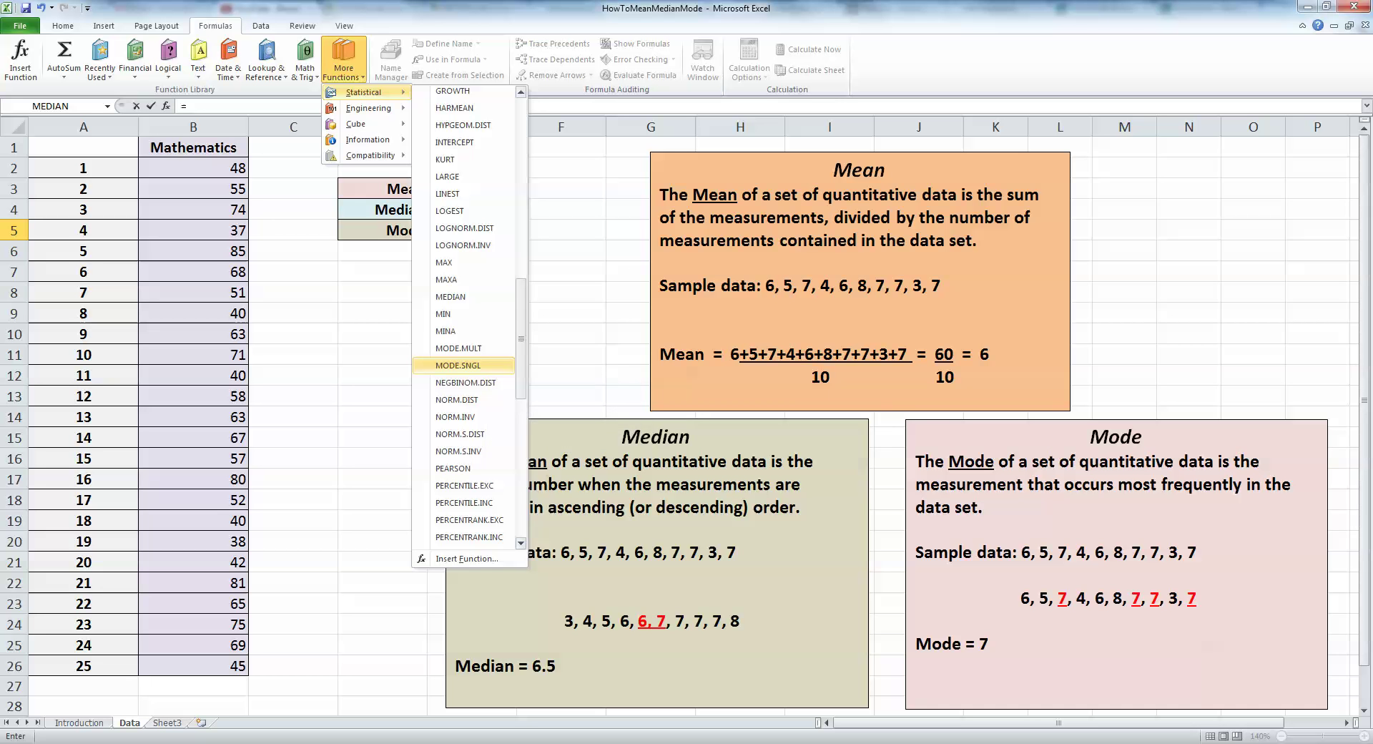
click(480, 365)
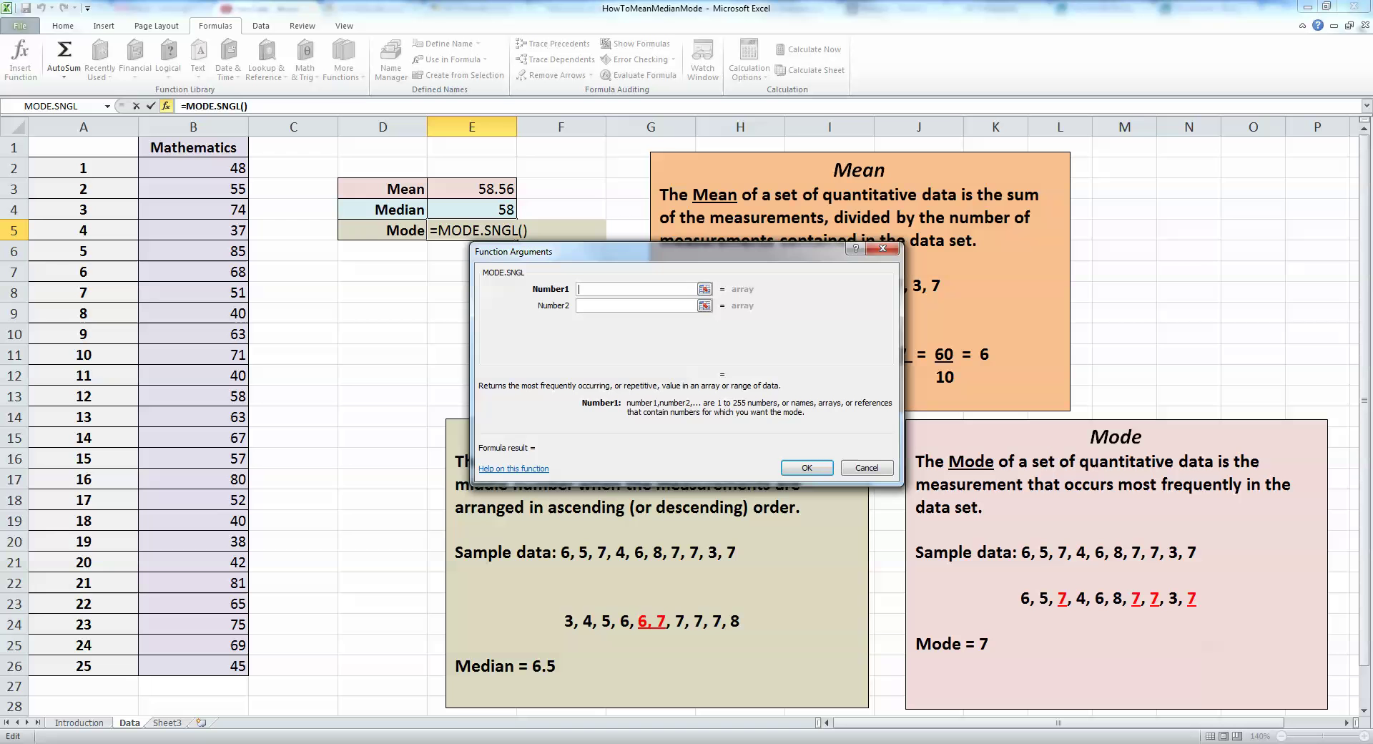
drag(194, 167, 236, 667)
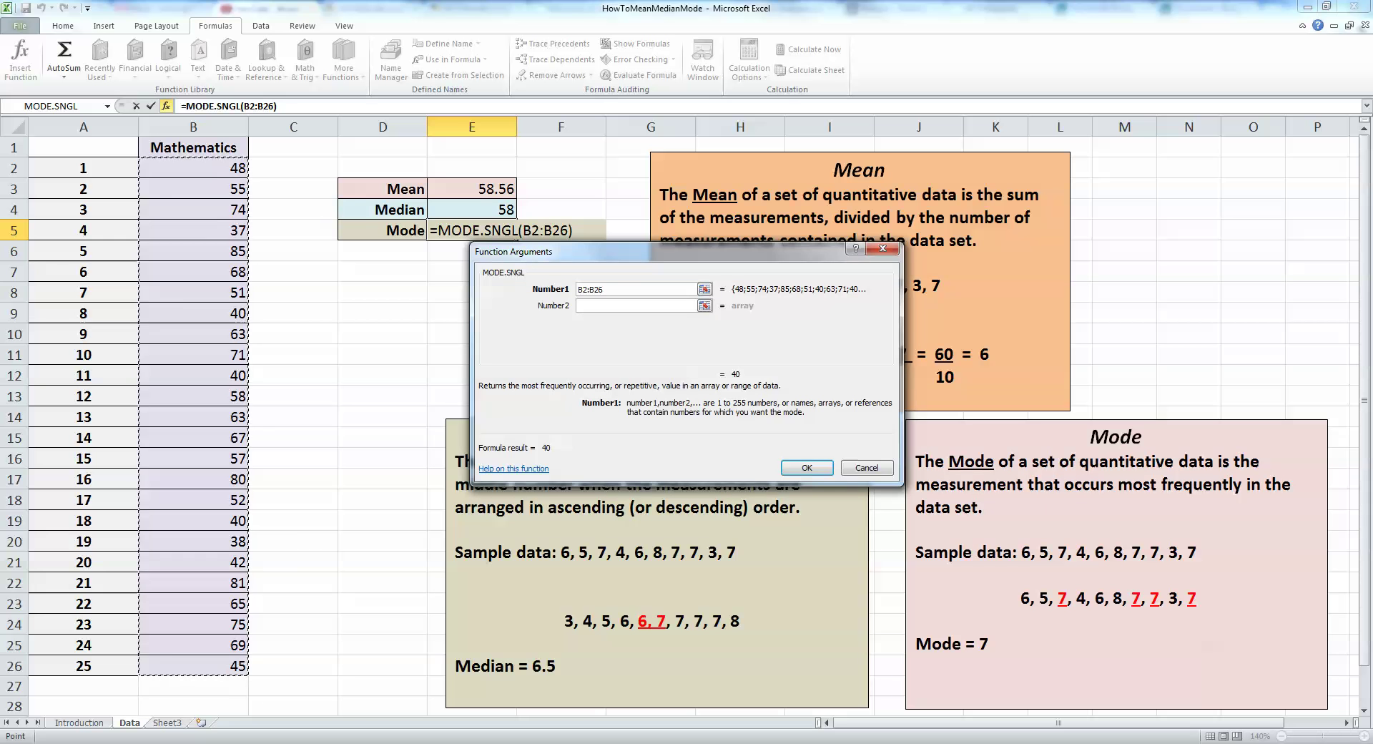
click(807, 468)
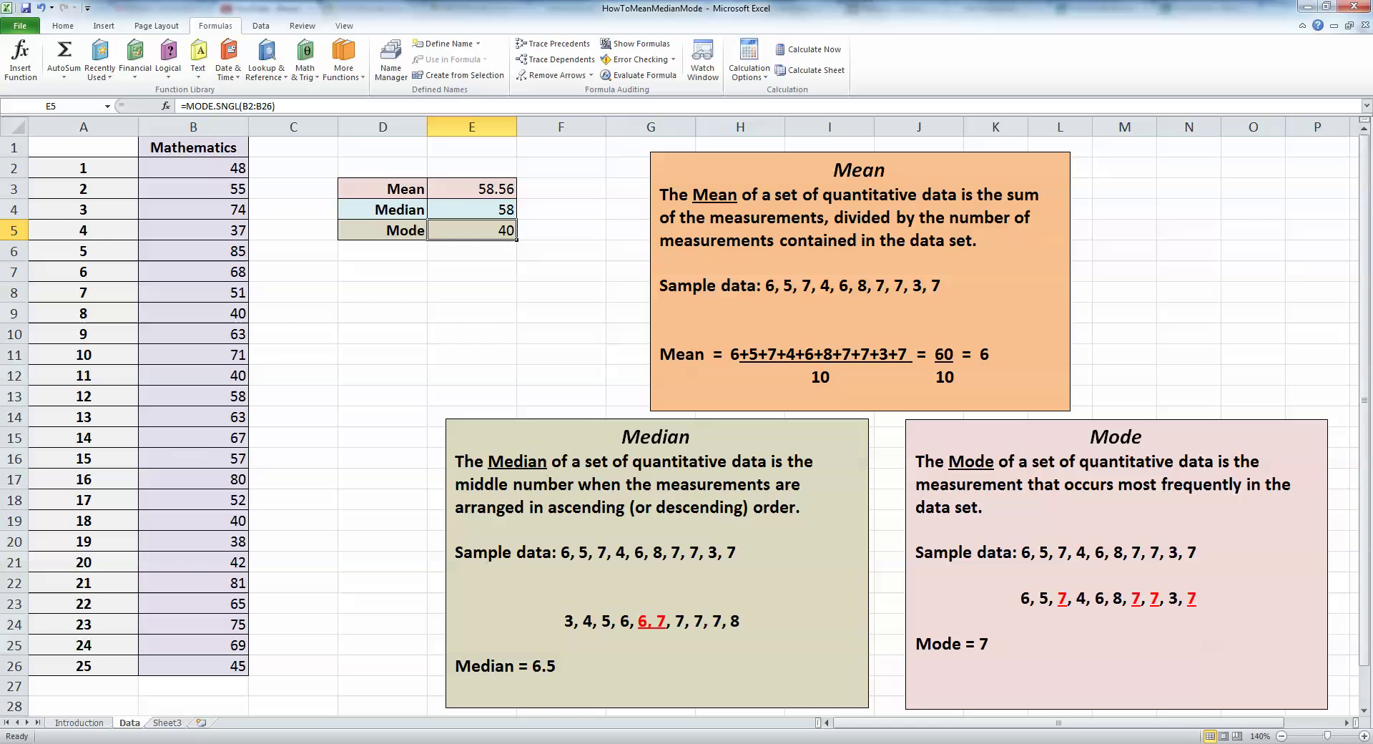
key(Down)
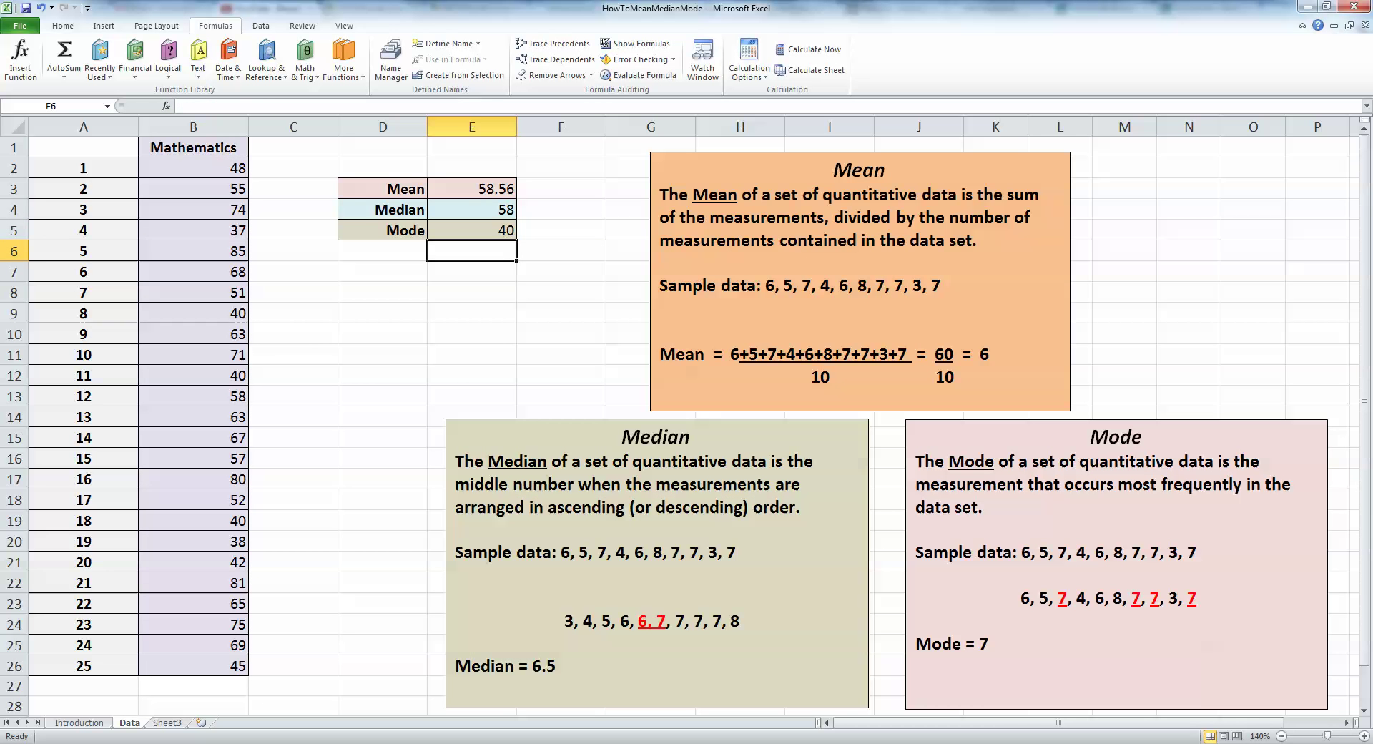